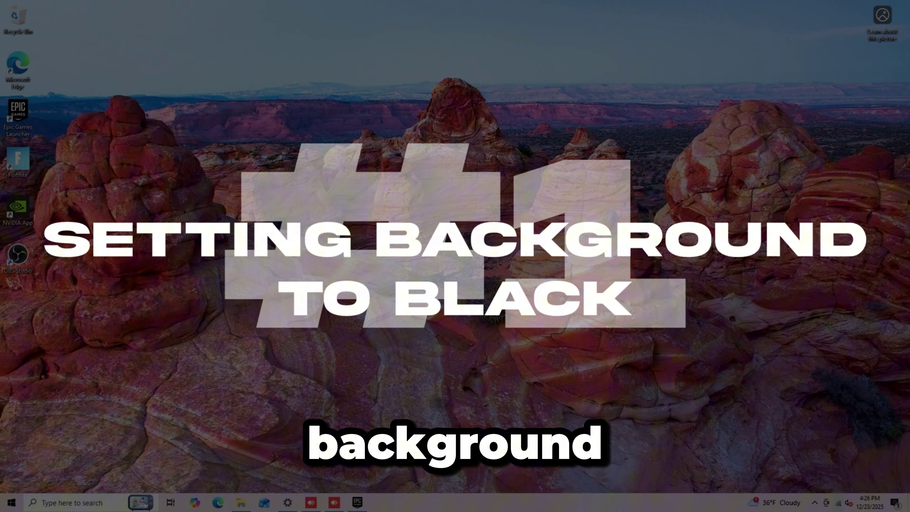
Open Personalize from the desktop and change the Background type from the canyon picture to Solid color
right_click(480, 244)
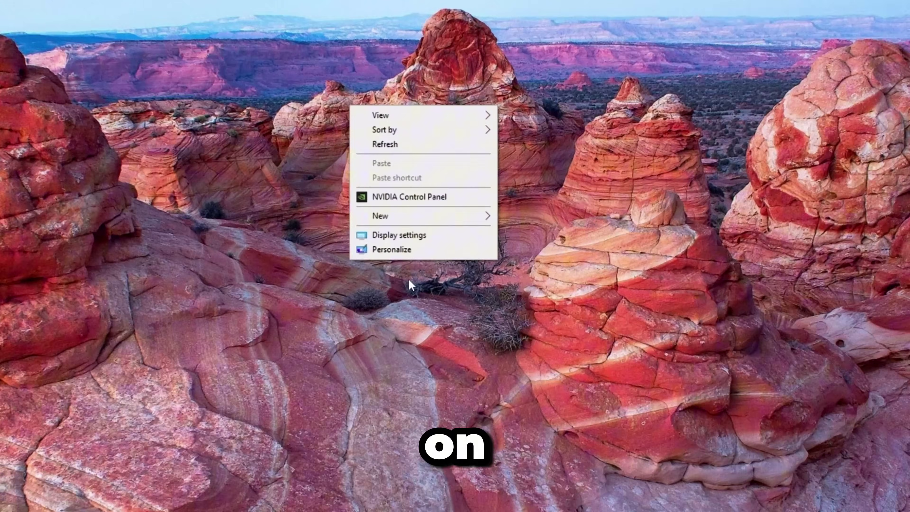
left_click(391, 249)
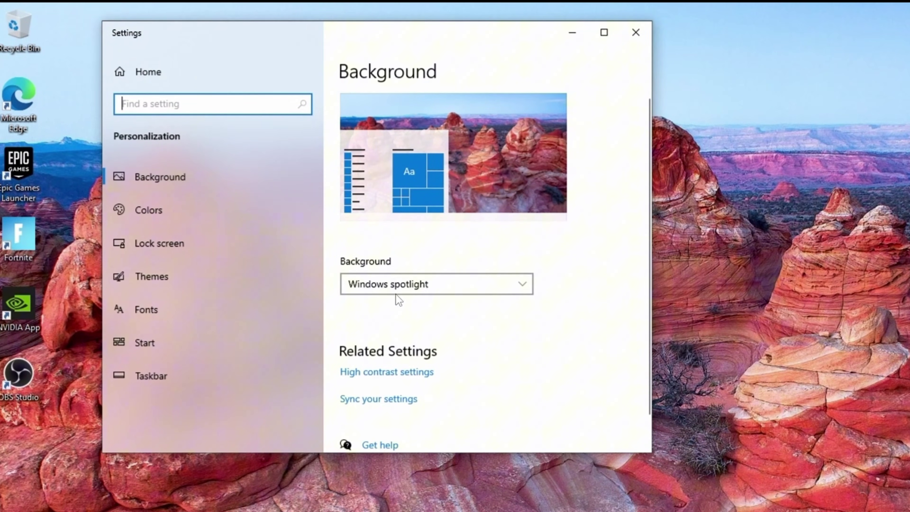
left_click(466, 283)
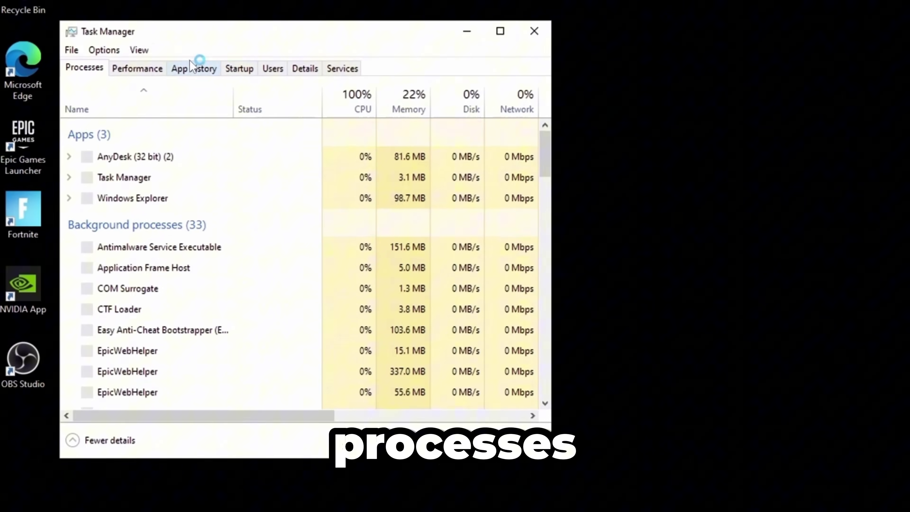
Open Task Manager's Startup apps list sorted by status
left_click(136, 69)
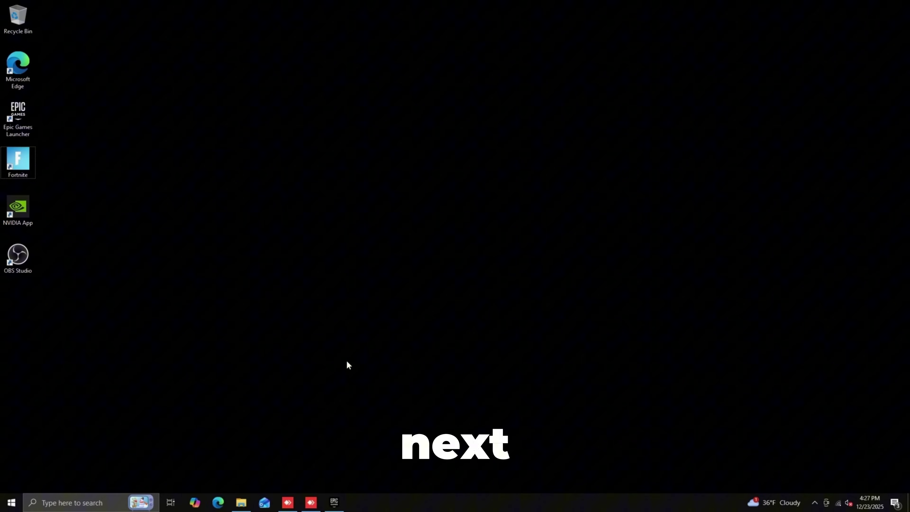
right_click(369, 502)
left_click(401, 455)
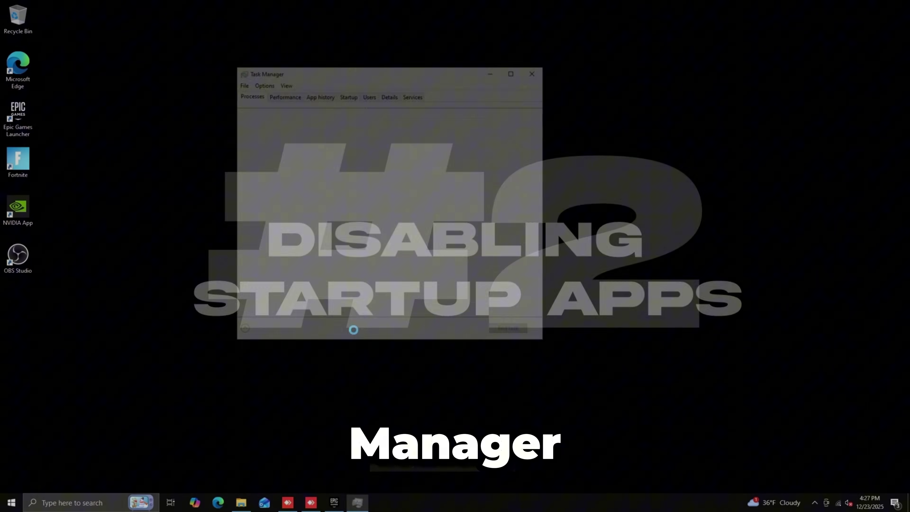
left_click(345, 95)
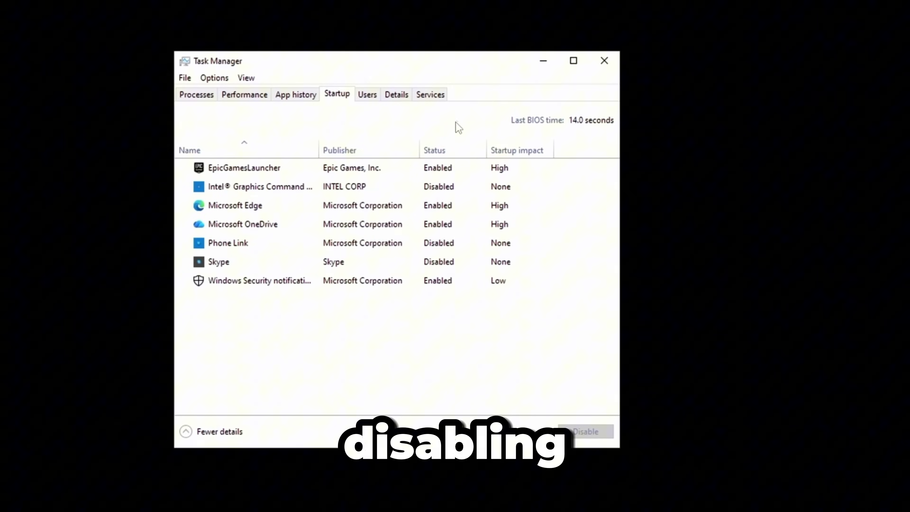
left_click(452, 151)
Disable EpicGamesLauncher, Microsoft Edge, OneDrive and Windows Security notifications at startup, then close Task Manager
right_click(441, 169)
left_click(469, 190)
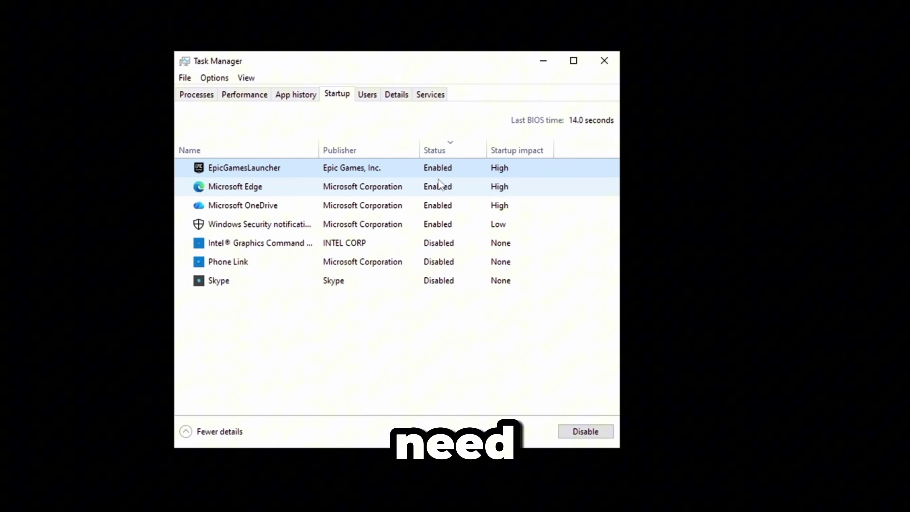
right_click(431, 171)
left_click(468, 188)
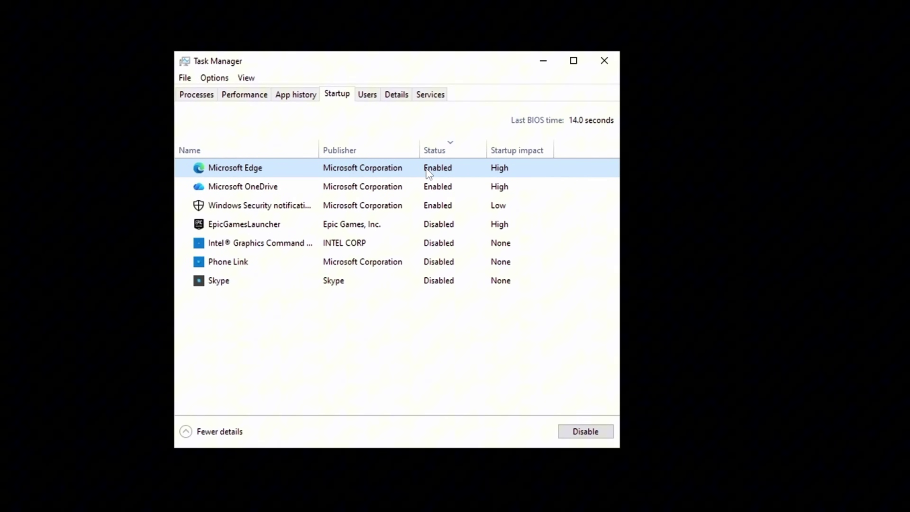
right_click(443, 170)
left_click(450, 183)
right_click(380, 173)
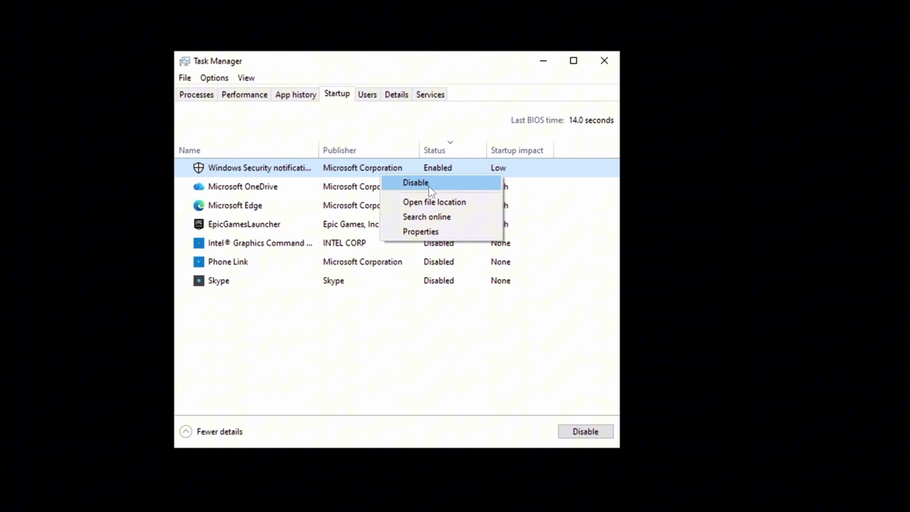
left_click(429, 183)
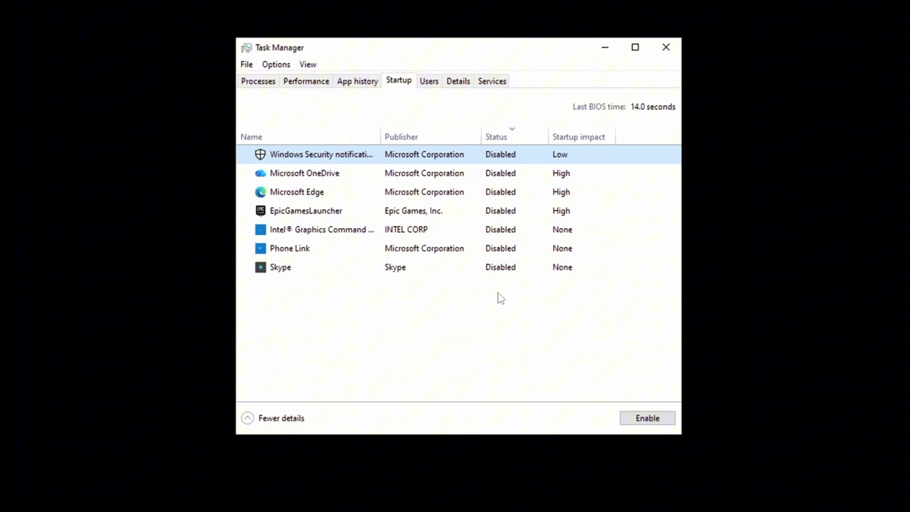
left_click(665, 47)
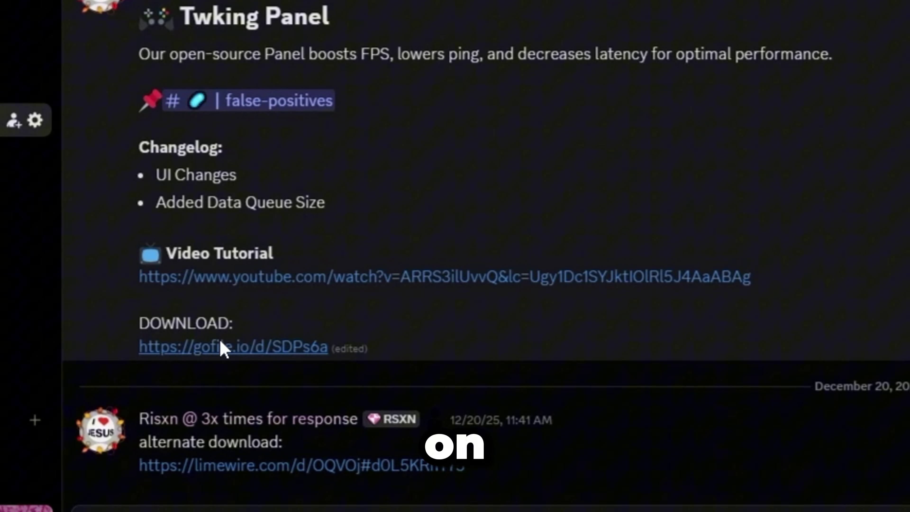
Follow the Discord post's gofile.io link to the Risxn Free V20.bat download page
left_click(499, 485)
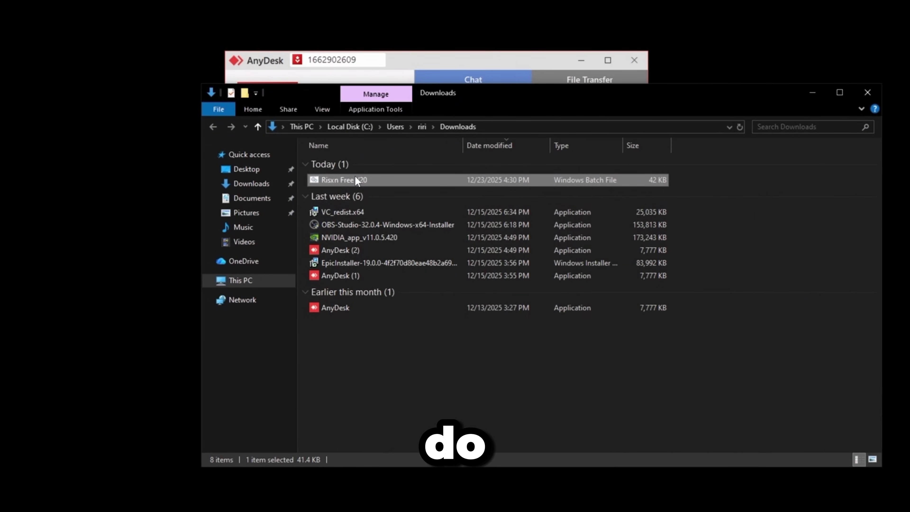
Run the downloaded Risxn Free V20.bat as administrator, approving the security and UAC prompts
right_click(355, 179)
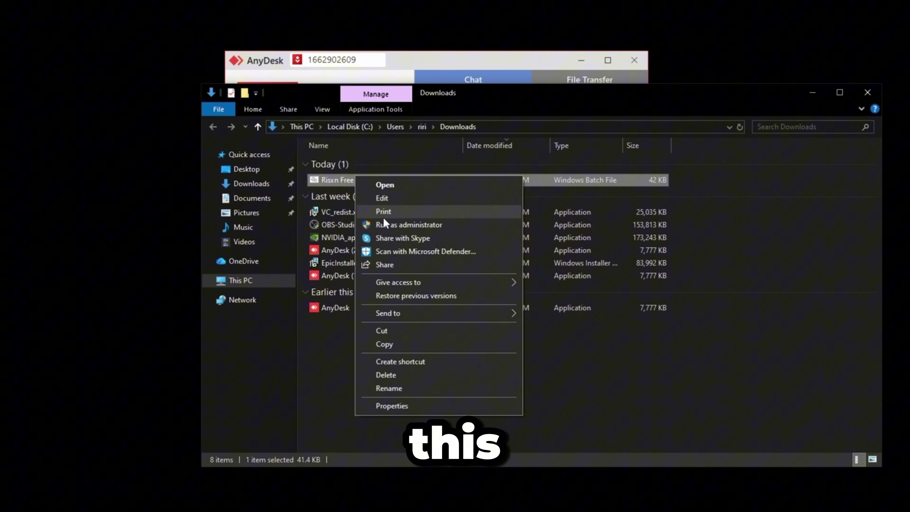
left_click(388, 223)
left_click(473, 223)
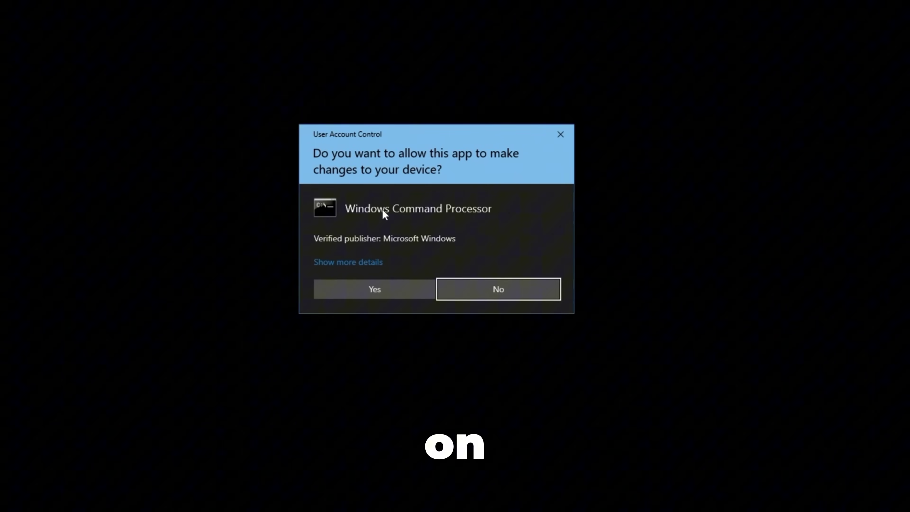
left_click(388, 289)
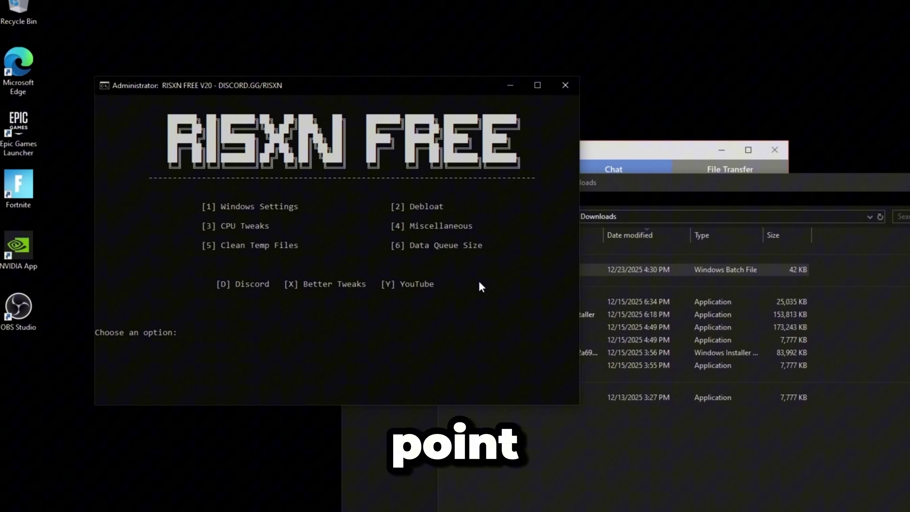
Apply the Windows settings (1) and power plan (2) tweaks, then start the Debloat option (2)
type("1")
key("Return")
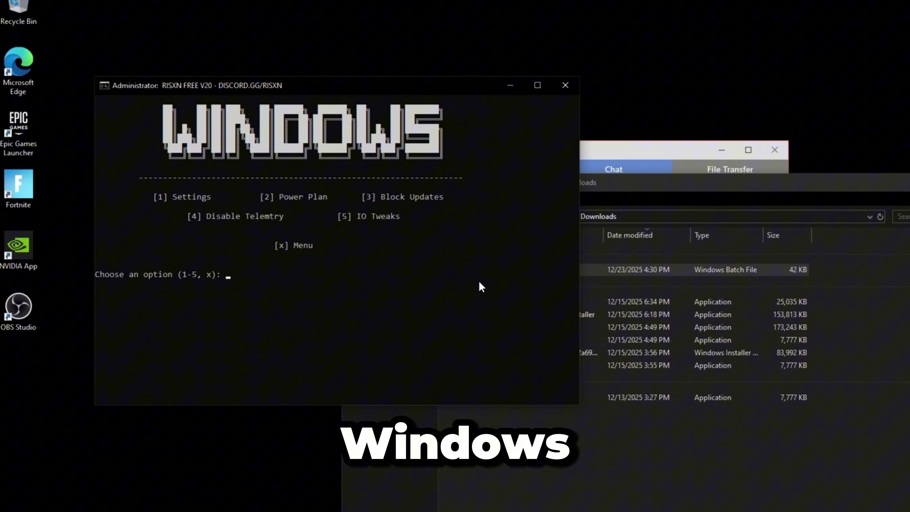
type("1")
key("Return")
key("Return")
type("2")
key("Return")
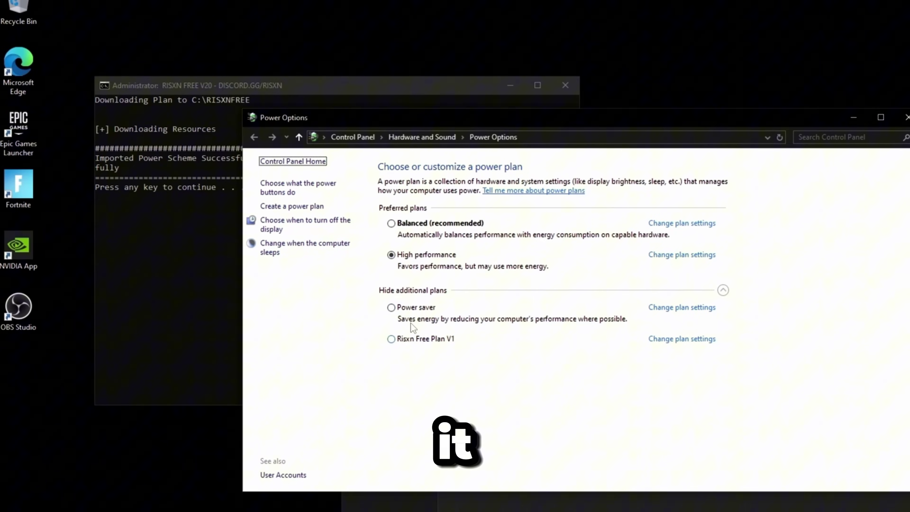
left_click(906, 117)
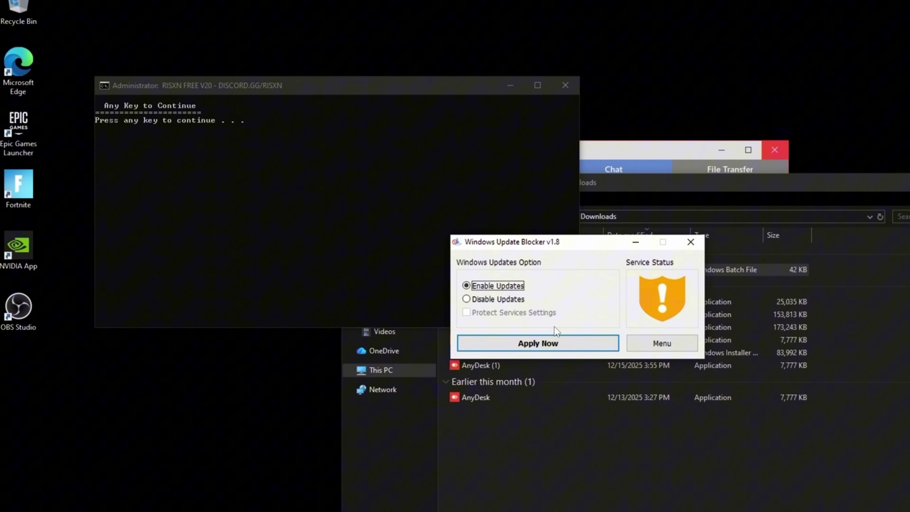
key("Return")
type("2")
key("Return")
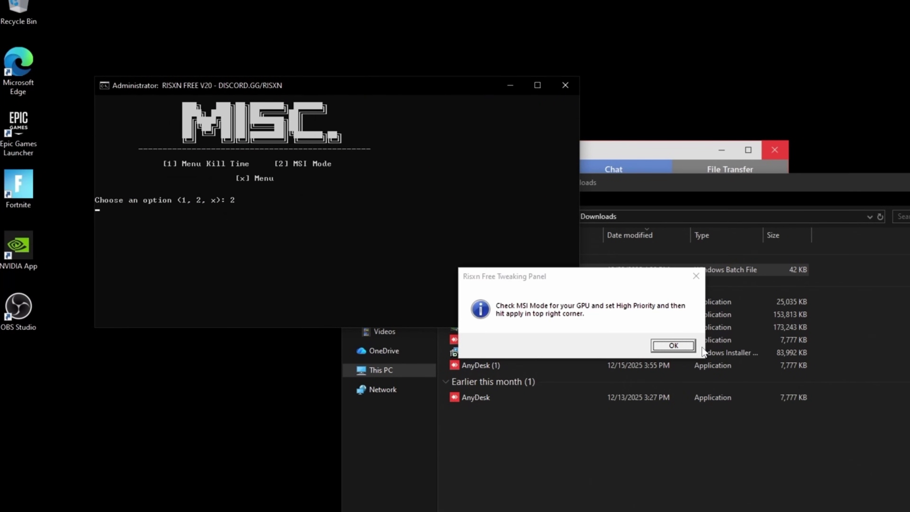
Select the NVIDIA GeForce RTX 3070, keep its interrupt priority Undefined, and view the Wi-Fi adapter
left_click(674, 344)
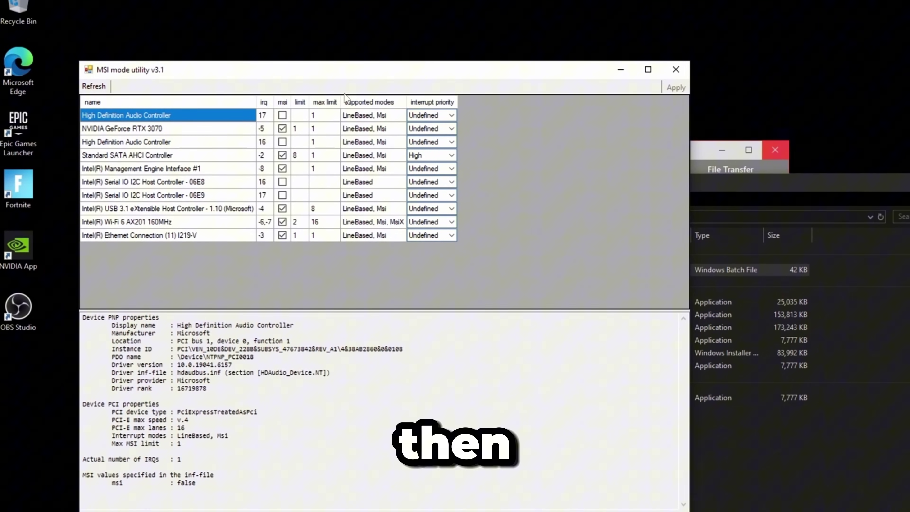
left_click(311, 131)
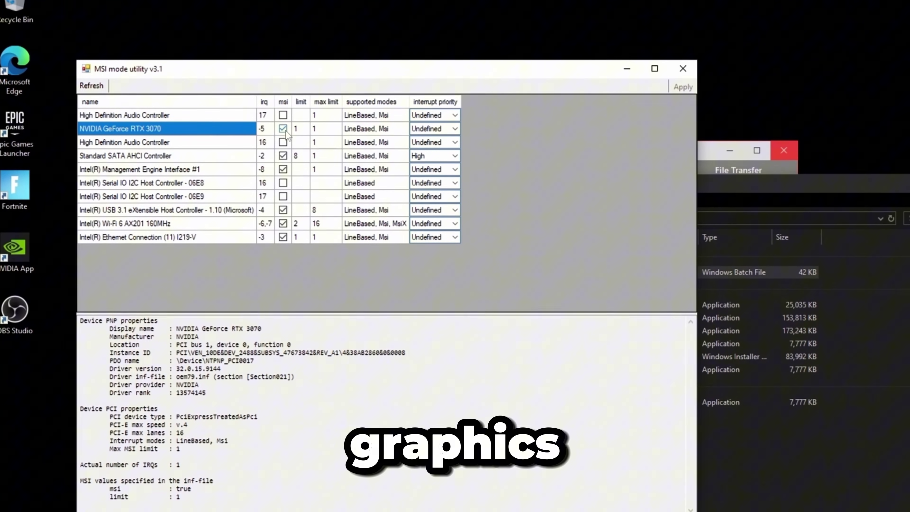
left_click(437, 129)
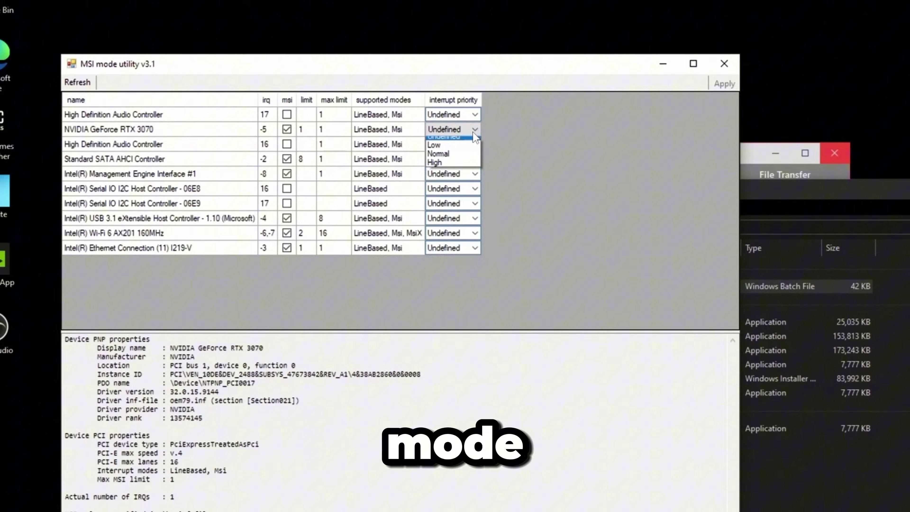
left_click(471, 145)
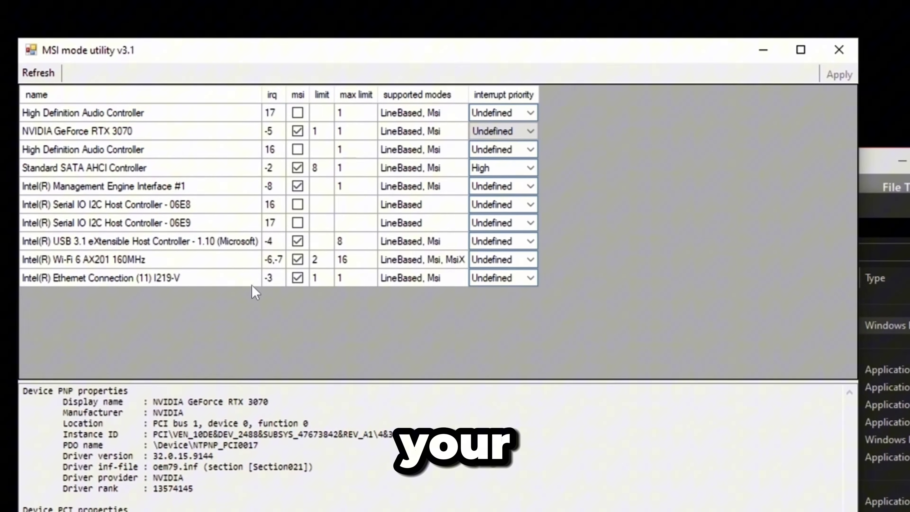
left_click(158, 261)
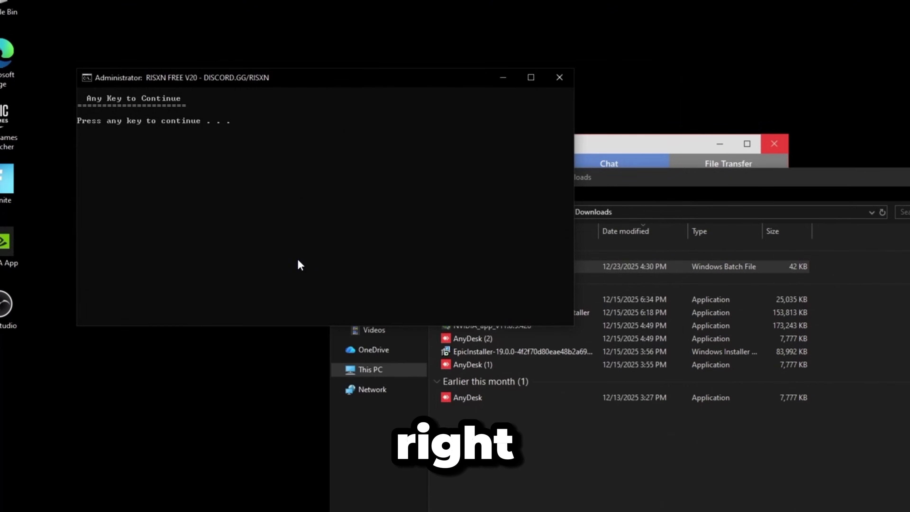
Choose option 1 to apply a data queue size of 14, then close the panel and DQ notes
key("Return")
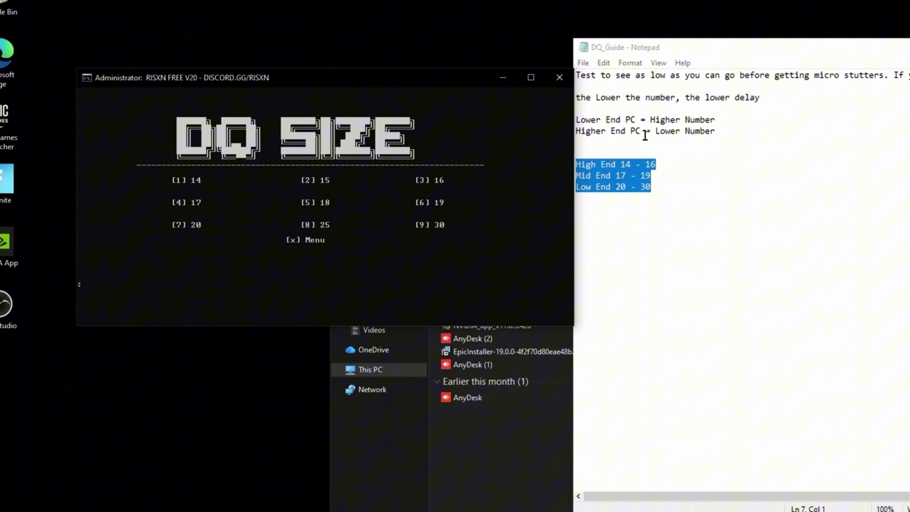
type("1")
key("Return")
key("Return")
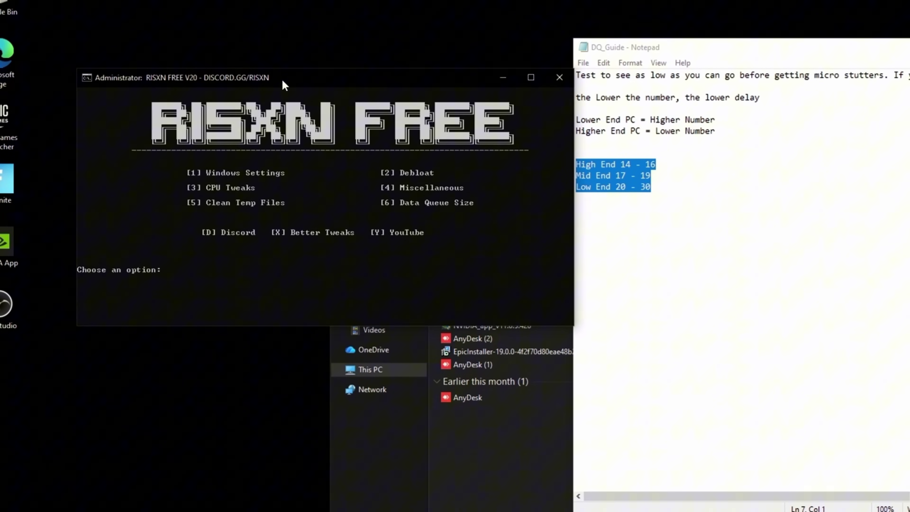
left_click(523, 78)
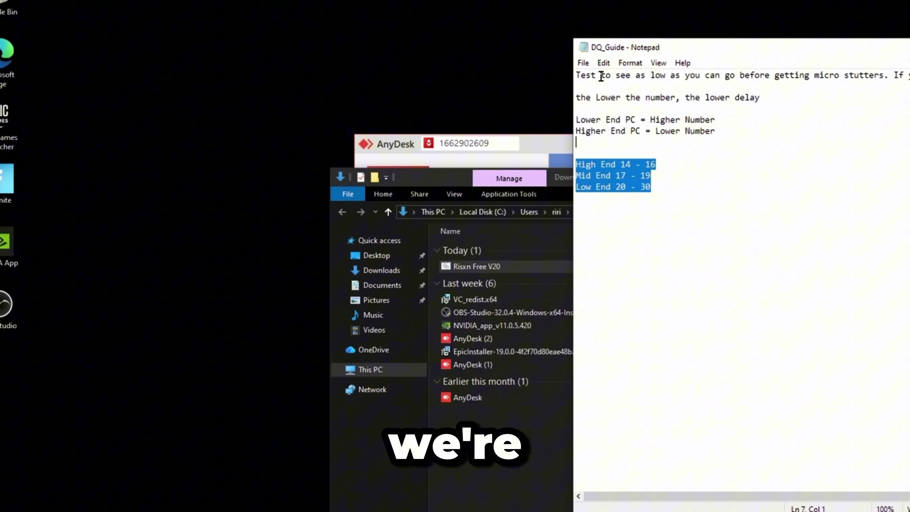
left_click(835, 67)
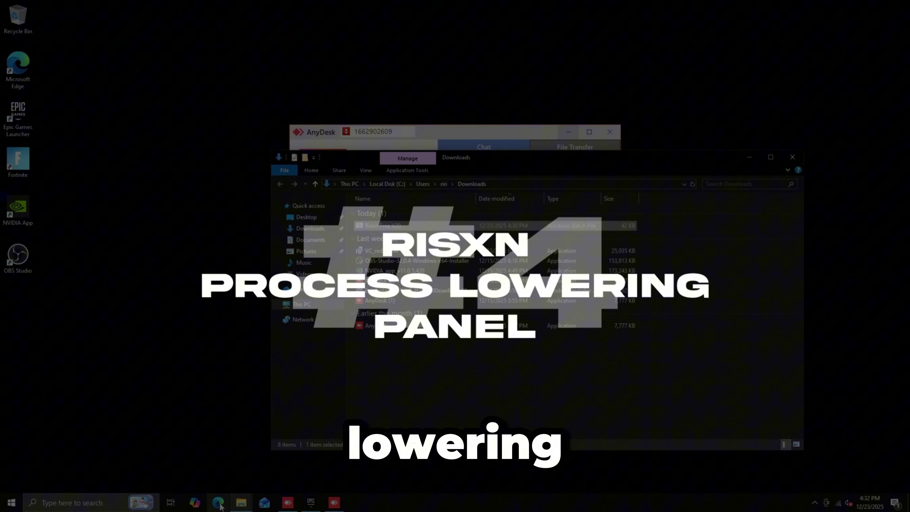
Download Risxn's Process Lowering Pack V3 from Gofile, show it in its folder, and get WinRAR
left_click(218, 502)
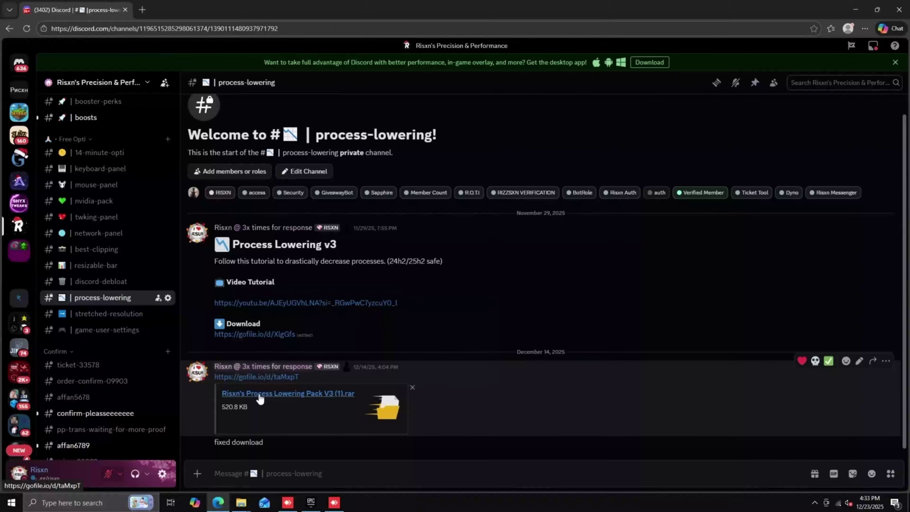
left_click(260, 377)
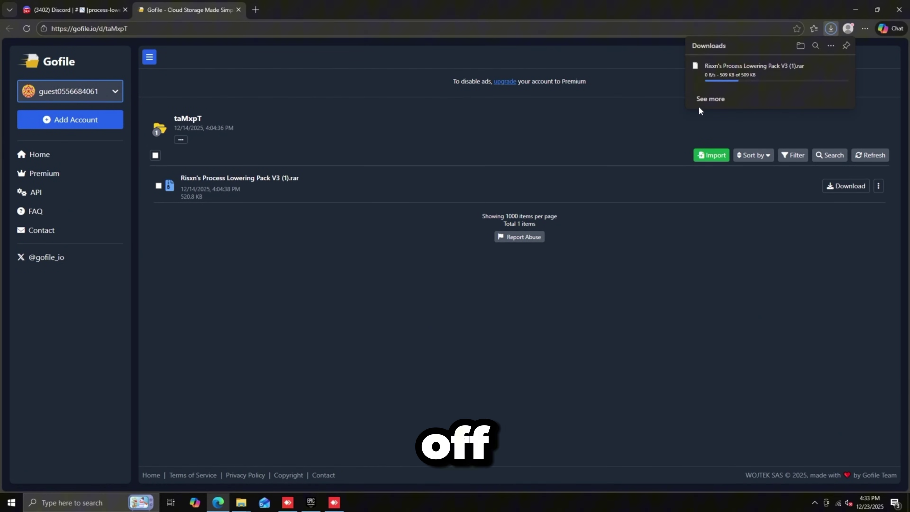
left_click(831, 66)
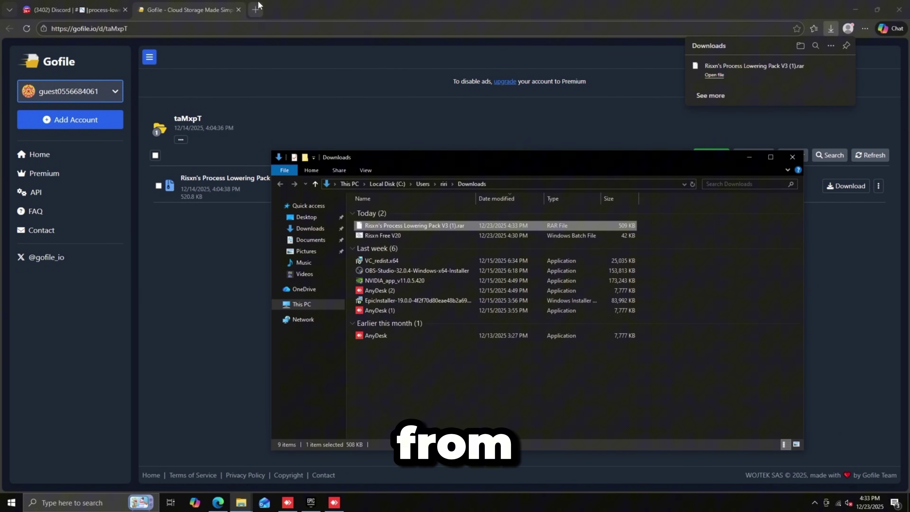
left_click(247, 11)
left_click(255, 10)
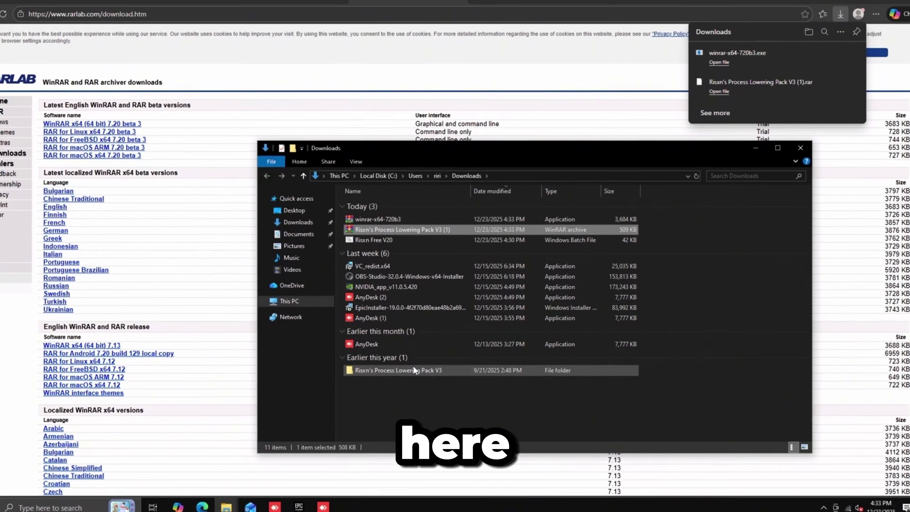
Open the Process Lowering Pack V3 folder and run the 1. Create Restore Point shortcut
double_click(413, 370)
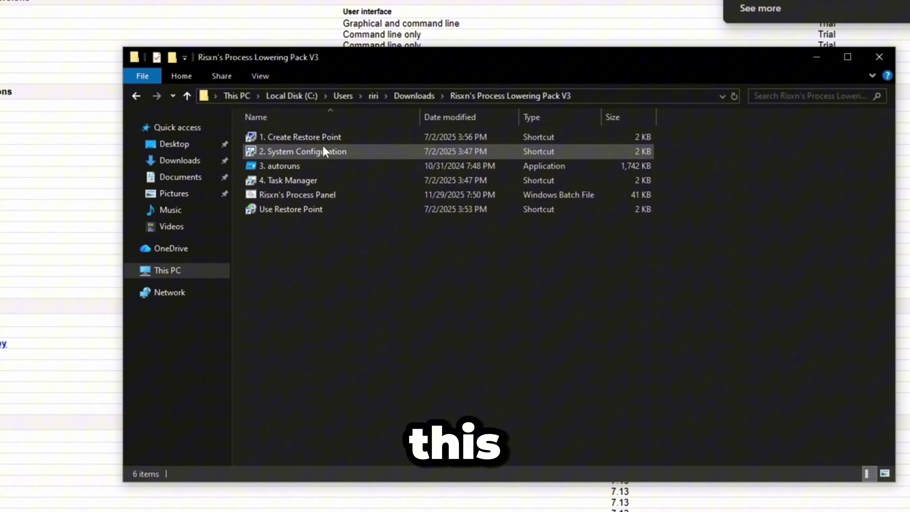
left_click(329, 139)
double_click(329, 139)
Create a system restore point named risxn
left_click(432, 207)
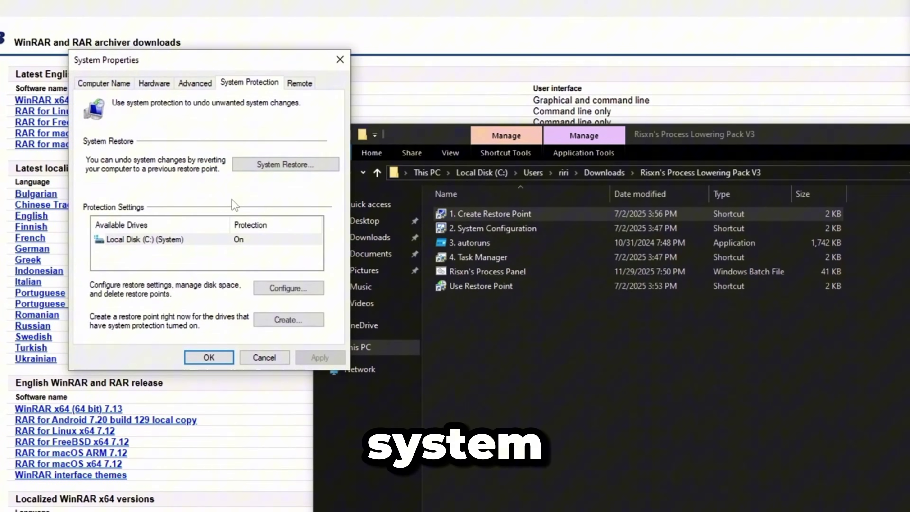
left_click(283, 321)
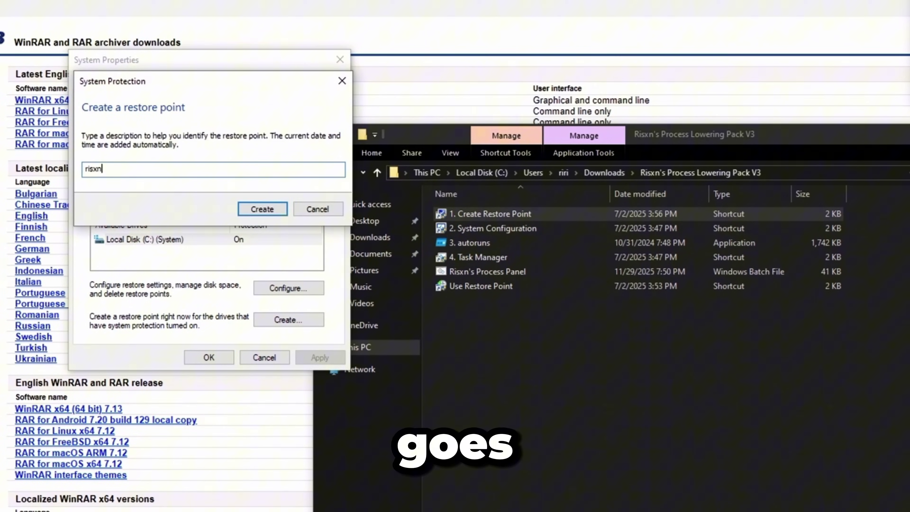
type("risxn")
key("Return")
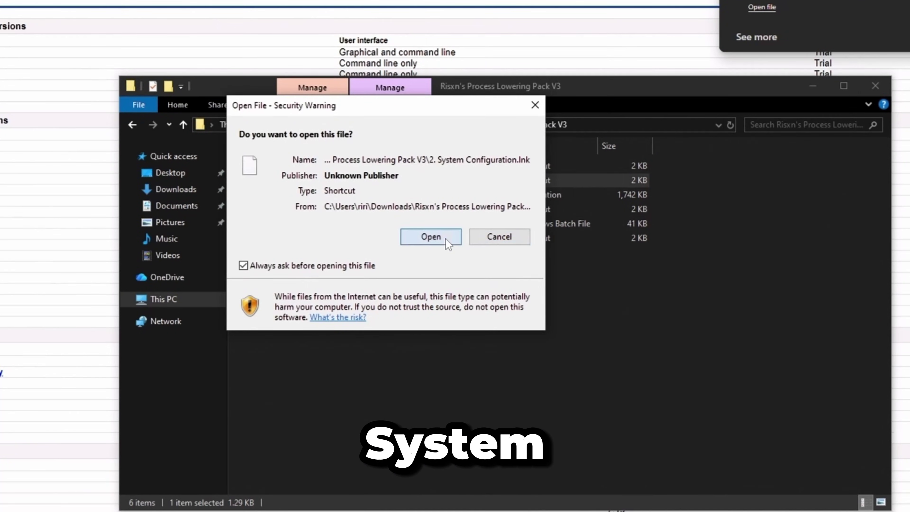
In System Configuration's Services, hide all Microsoft services, apply with OK, and skip the restart
left_click(430, 236)
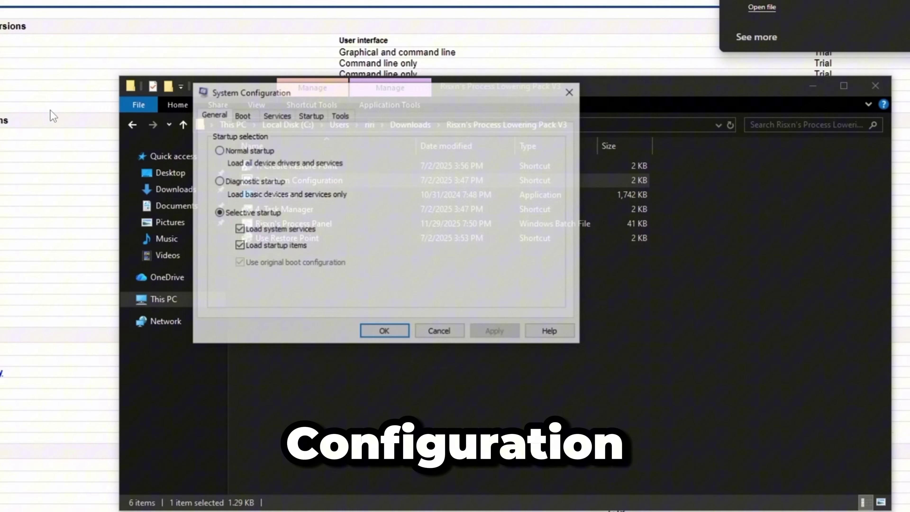
left_click(274, 114)
left_click(209, 307)
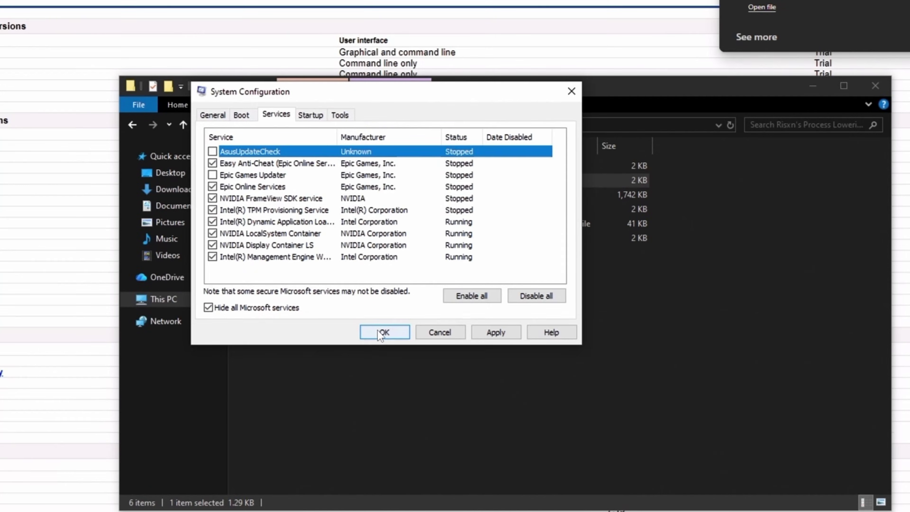
left_click(385, 332)
left_click(473, 246)
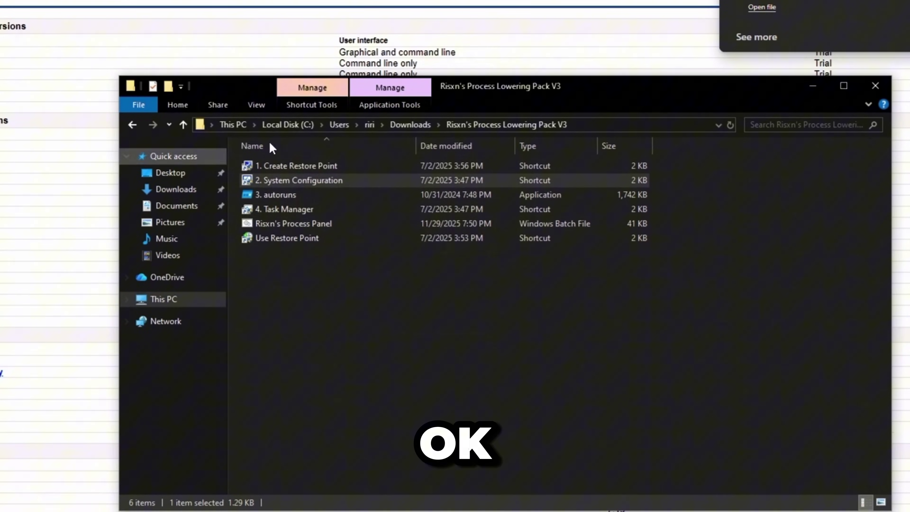
right_click(292, 195)
Launch Autoruns as administrator and accept its license agreement
left_click(321, 224)
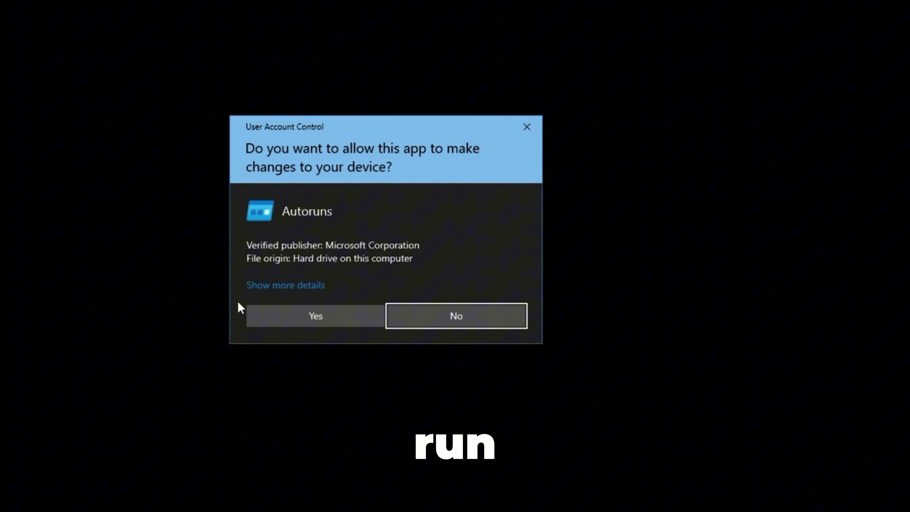
left_click(299, 317)
left_click(516, 343)
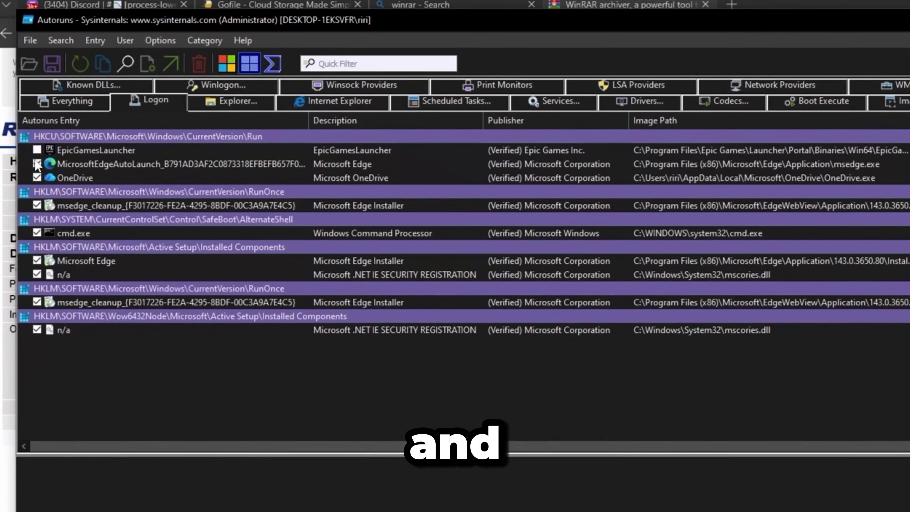
Uncheck the MicrosoftEdgeAutoLaunch, OneDrive and msedge_cleanup logon entries
left_click(37, 163)
left_click(37, 178)
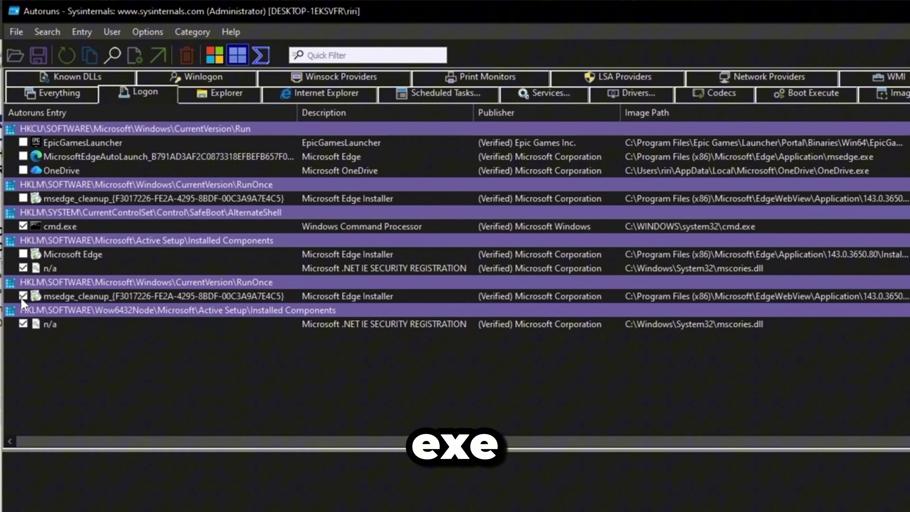
left_click(37, 307)
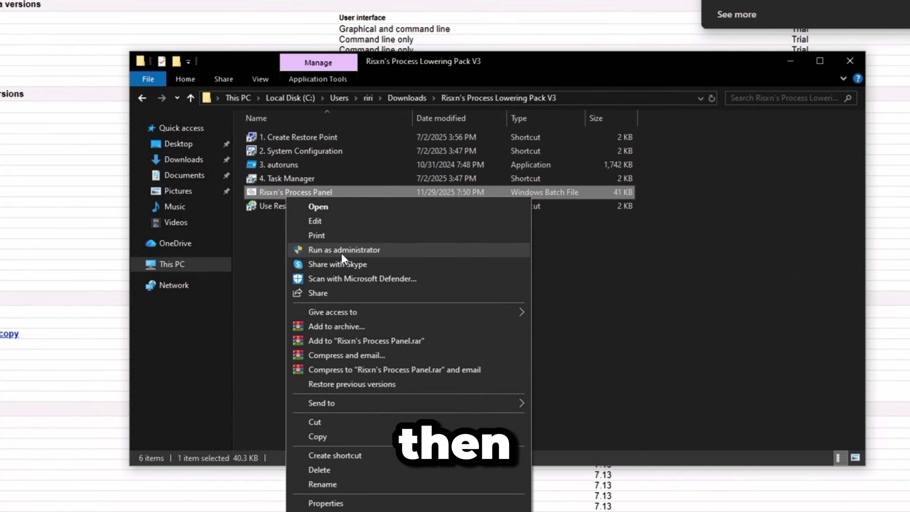
Run Risxn's Process Panel as administrator, allowing the unsigned file and UAC prompt
left_click(341, 250)
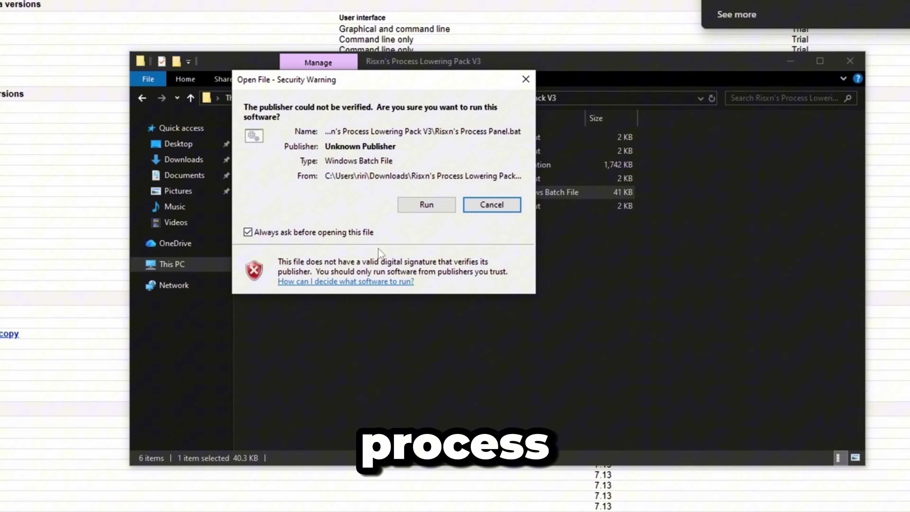
left_click(427, 204)
left_click(325, 277)
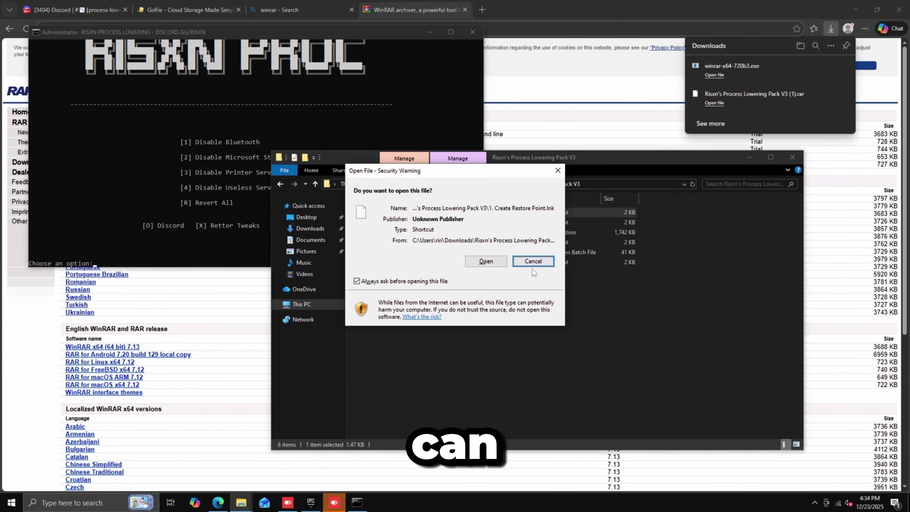
left_click(531, 261)
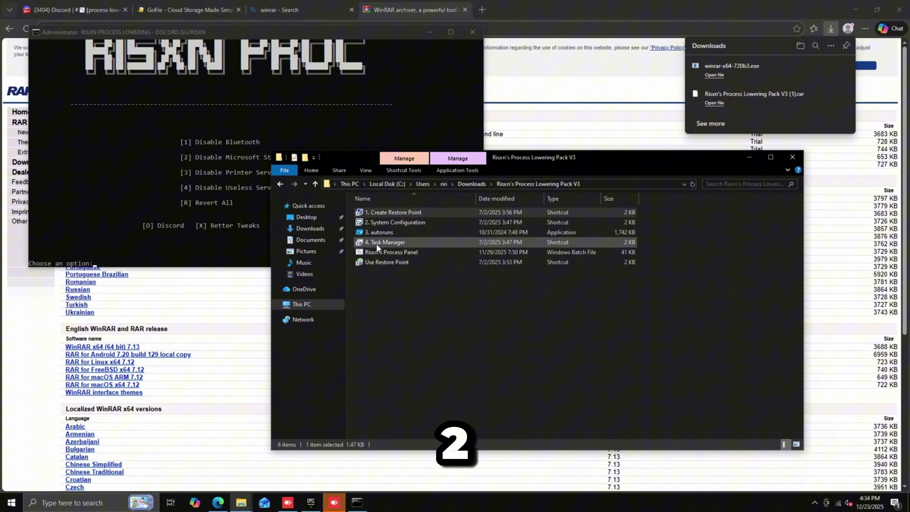
left_click(260, 139)
Apply options 1, 2 and 3 to disable Bluetooth, Microsoft Store and printer services; close the WinRAR tab
type("1")
key("Return")
key("space")
type("2")
key("Return")
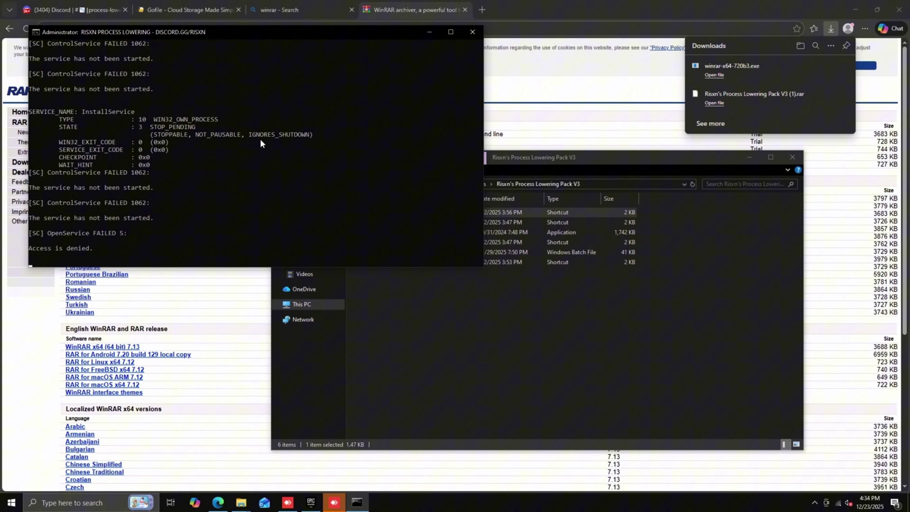
type("3")
key("Return")
key("space")
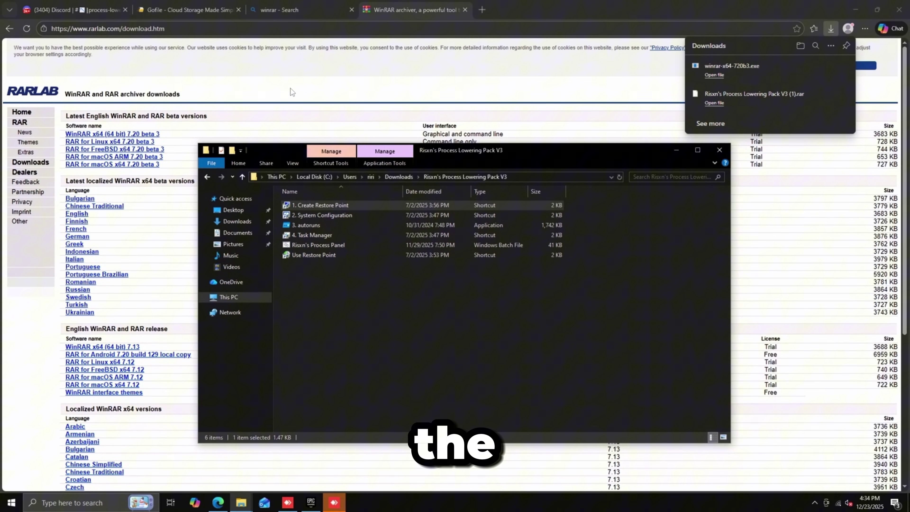
left_click(238, 10)
Close the extra tabs and download NVIDIA PACK V4.rar from the nvidia-pack channel's Gofile link
left_click(238, 10)
left_click(238, 10)
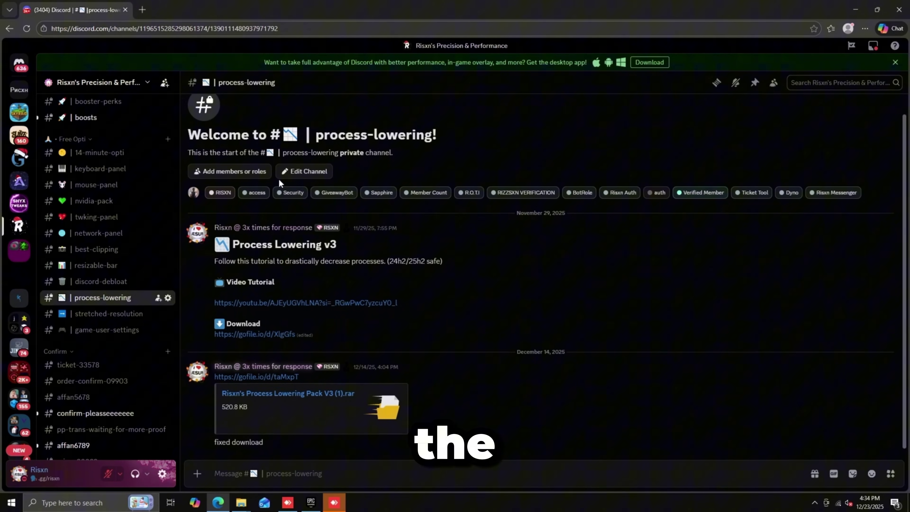
left_click(94, 201)
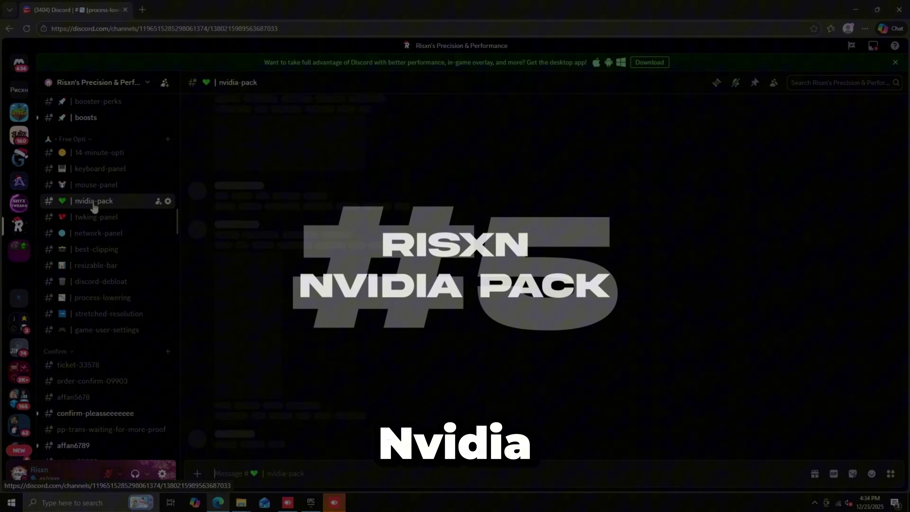
left_click(274, 398)
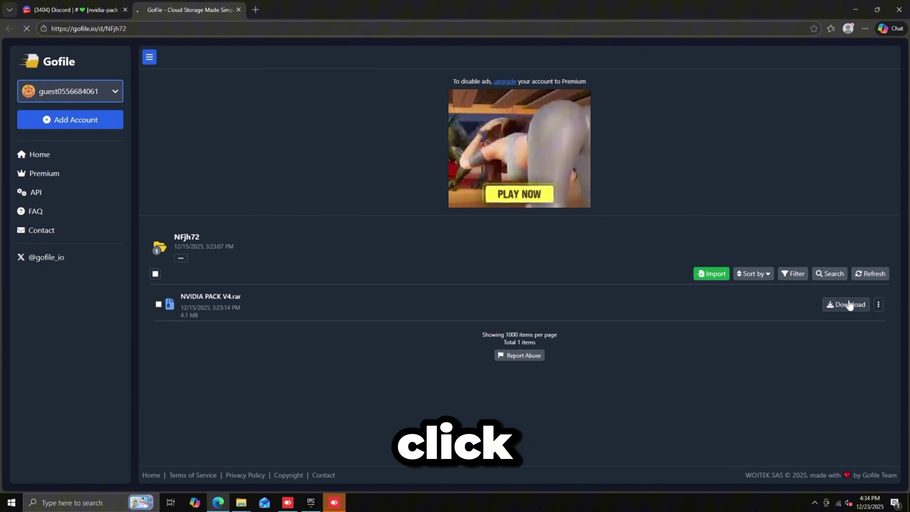
left_click(846, 304)
left_click(835, 68)
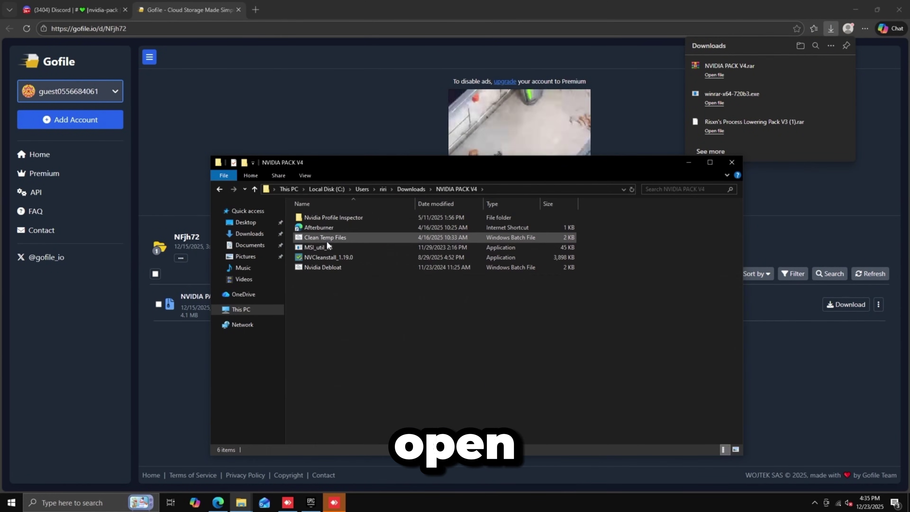
Run NVCleanstall_1.19.0 from the NVIDIA PACK V4 folder as administrator
left_click(327, 257)
right_click(327, 258)
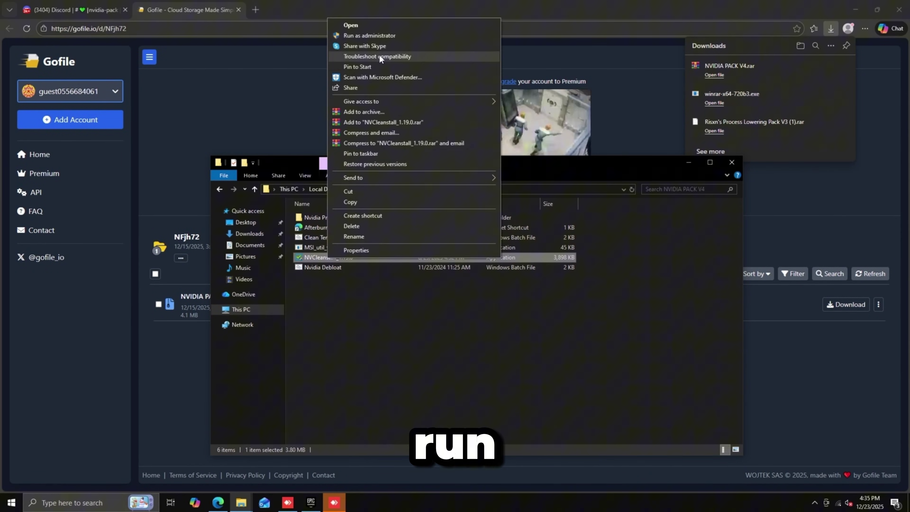
left_click(381, 35)
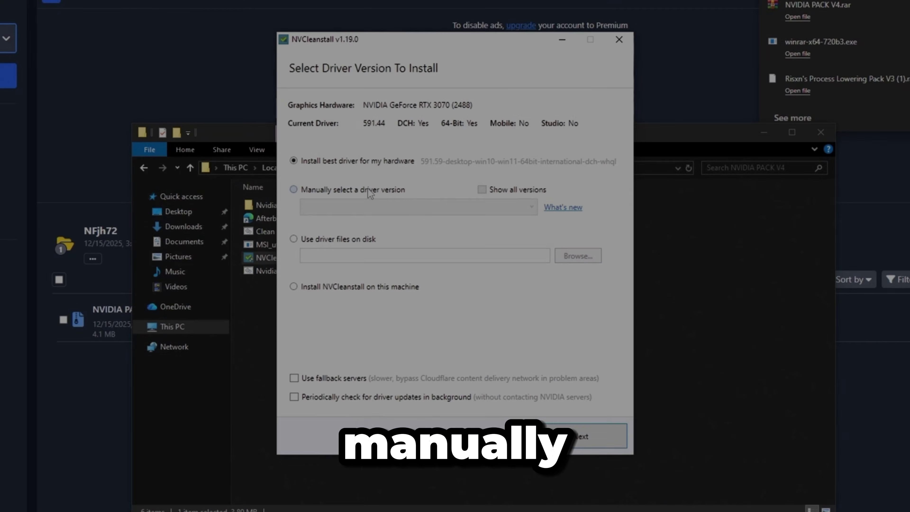
Manually pick driver 572.60 and keep only the Display Driver component
left_click(364, 191)
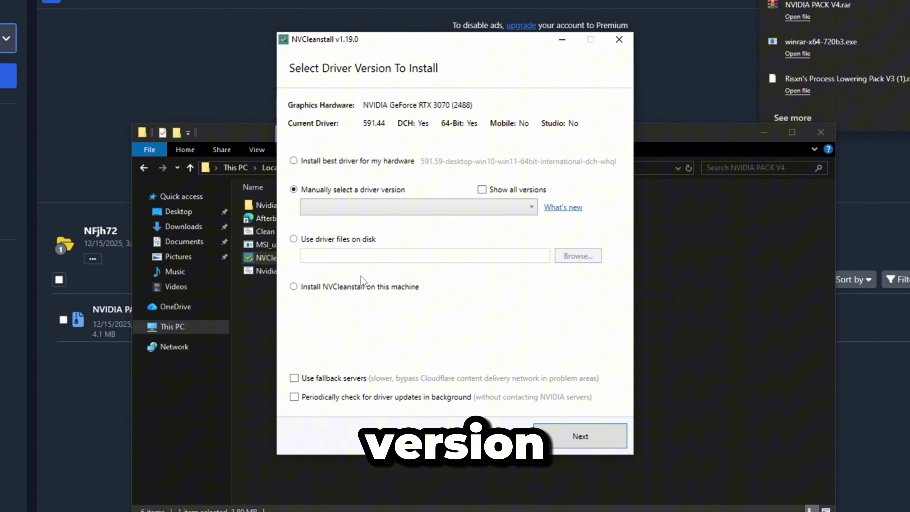
left_click(441, 214)
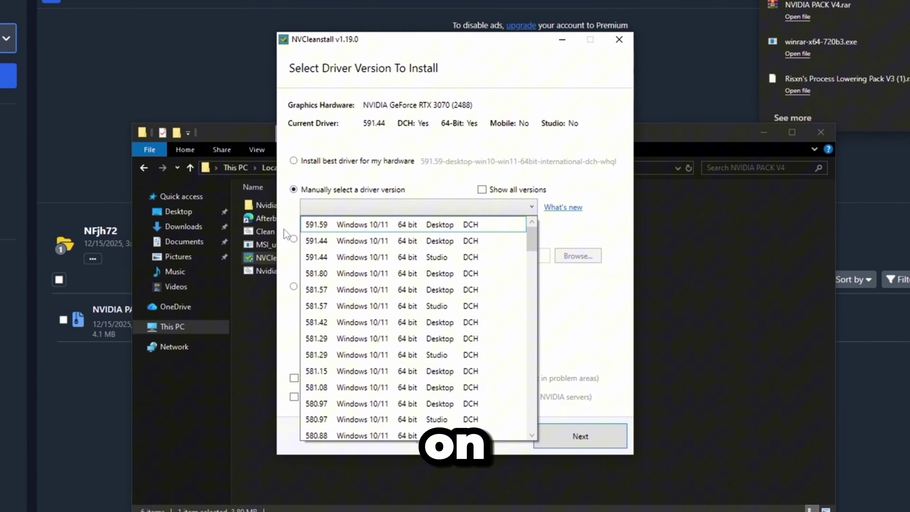
scroll(362, 354, "down", 8)
left_click(341, 393)
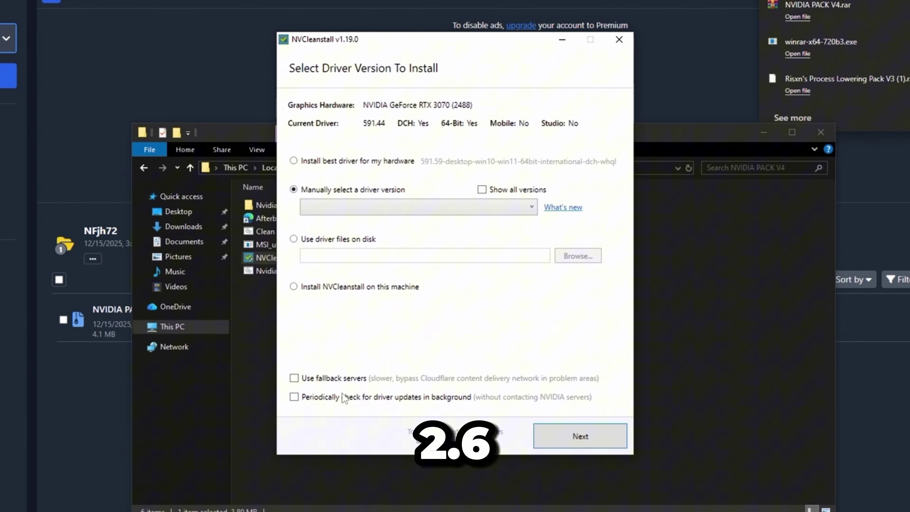
left_click(571, 441)
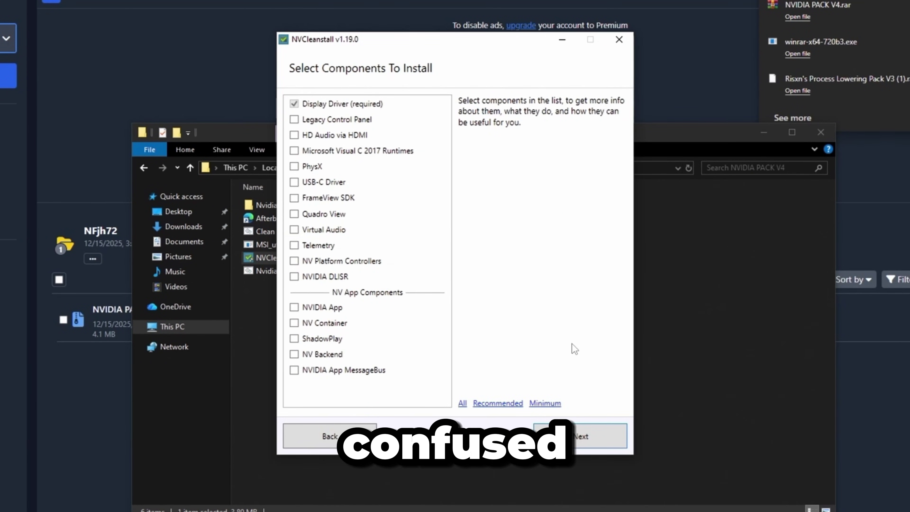
left_click(589, 439)
Disable Ansel, show expert tweaks, and enable the HD Audio sleep timer, MSI and HDCP-disable tweaks
left_click_drag(409, 53, 658, 72)
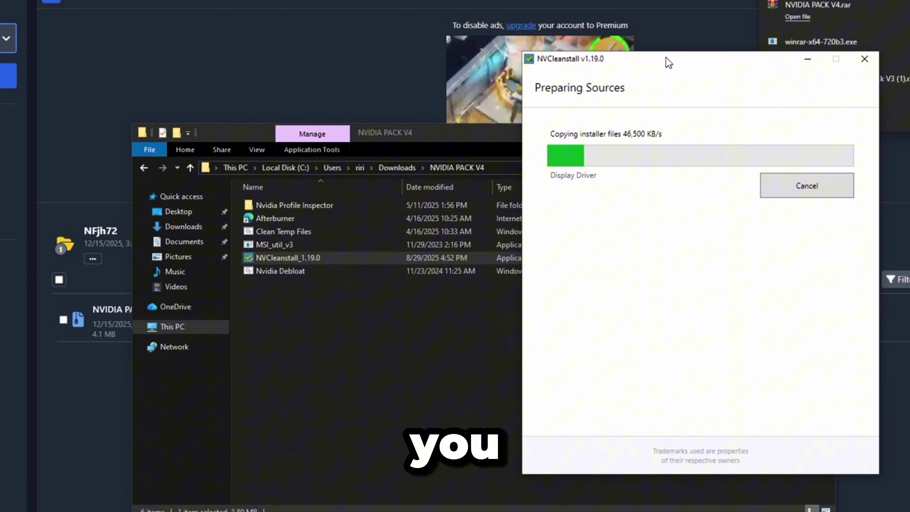
right_click(338, 251)
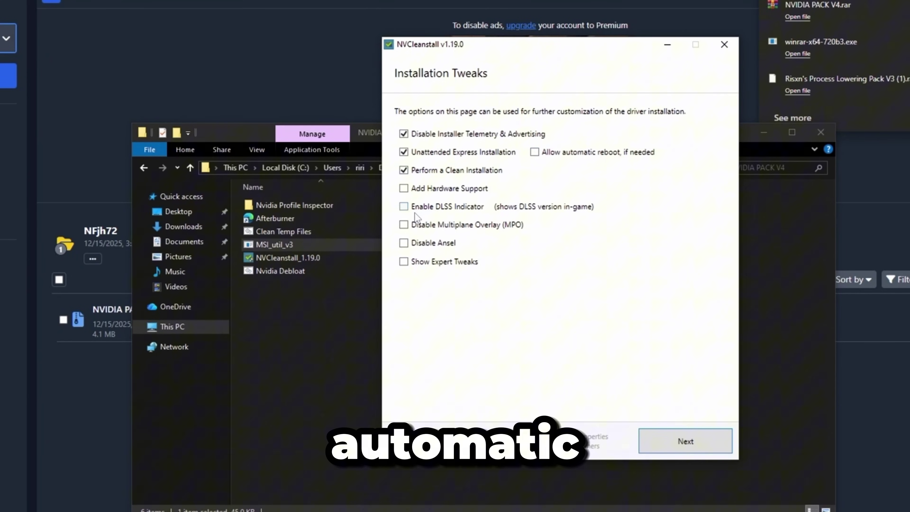
left_click(419, 243)
left_click(418, 259)
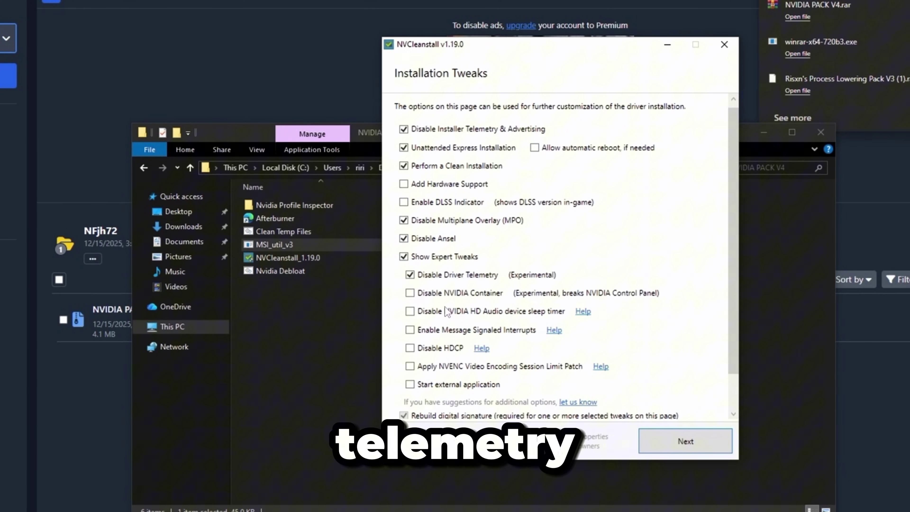
left_click(409, 311)
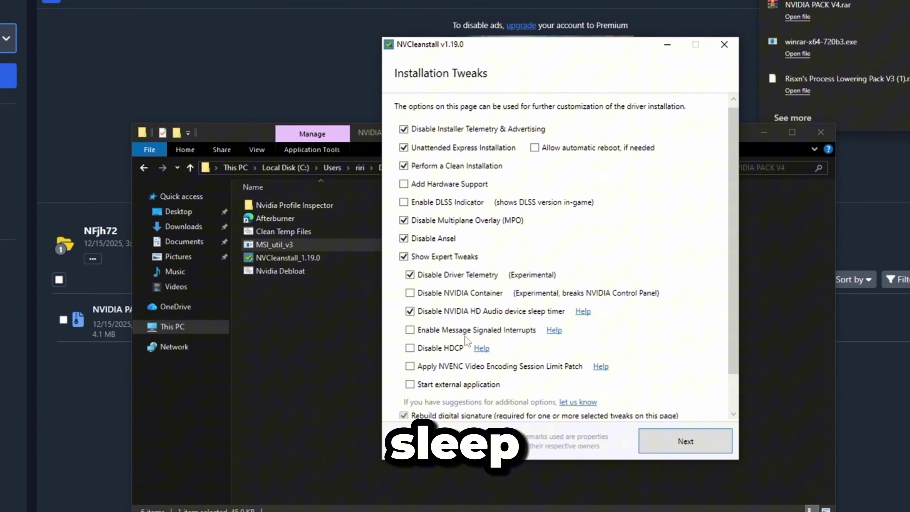
left_click(410, 330)
left_click(452, 343)
Use Easy-Anti-Cheat compatible signing with auto-accept, then build the custom installer
scroll(434, 318, "down", 2)
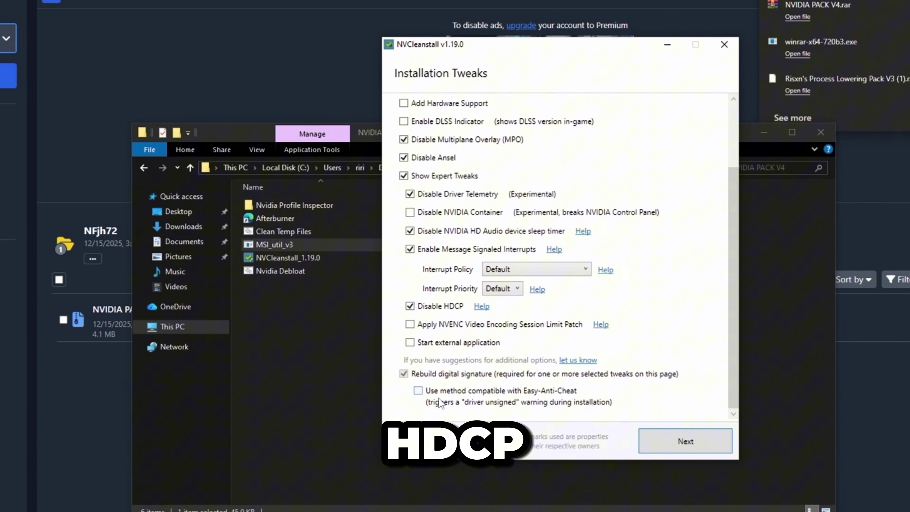
left_click(418, 391)
scroll(418, 394, "down", 1)
left_click(418, 402)
left_click(685, 441)
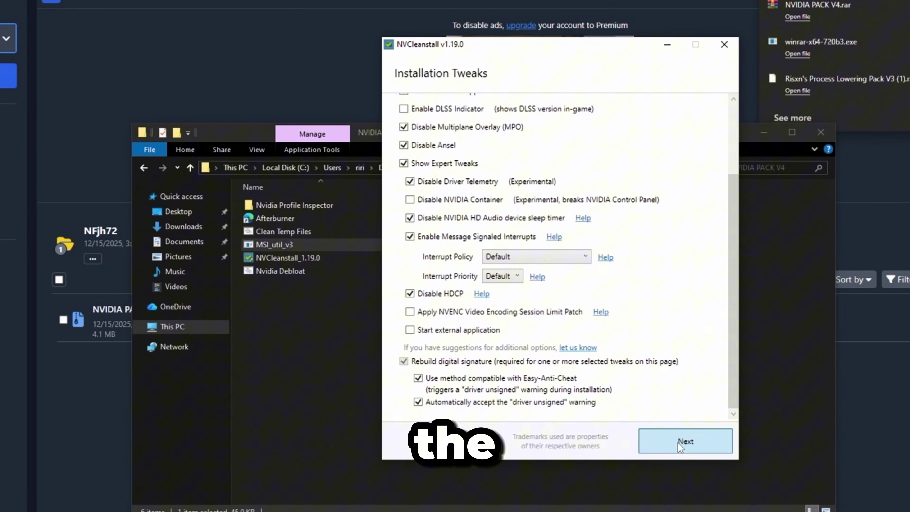
left_click_drag(494, 51, 483, 50)
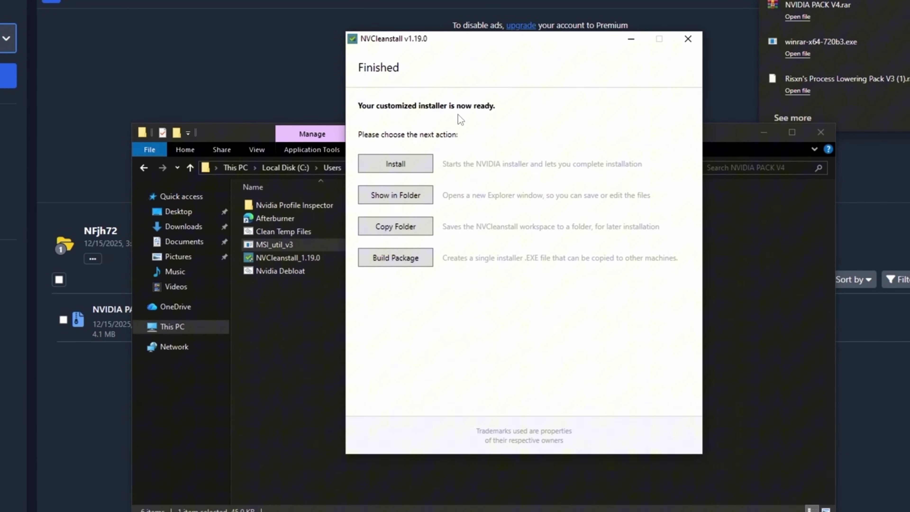
Install the customized NVIDIA driver, then go into the Nvidia Profile Inspector folder
left_click(389, 166)
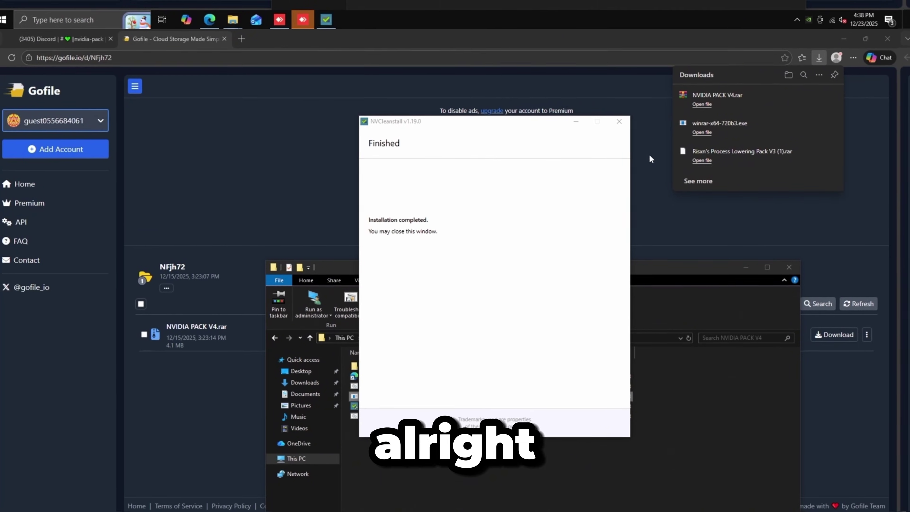
left_click(624, 121)
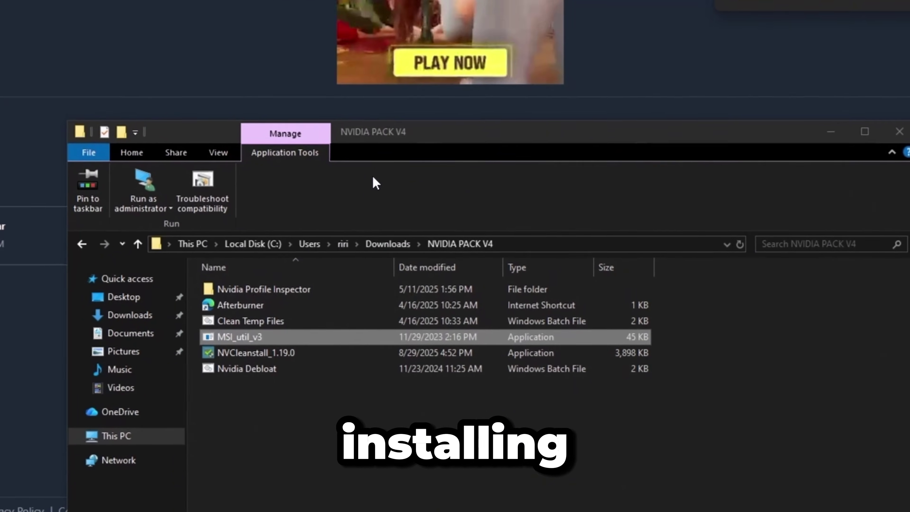
left_click(406, 365)
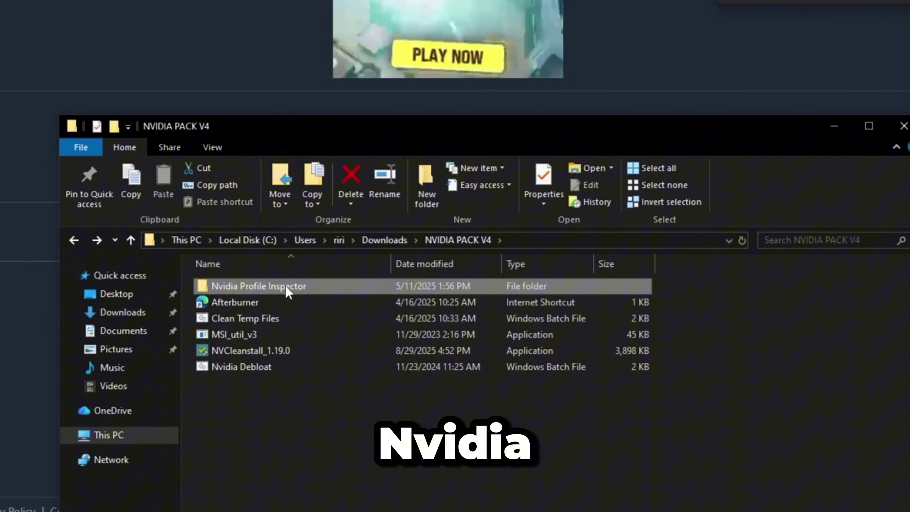
double_click(286, 286)
Run nvidiaProfileInspector as administrator, import Risxn Free.nip, and apply the changes
right_click(286, 286)
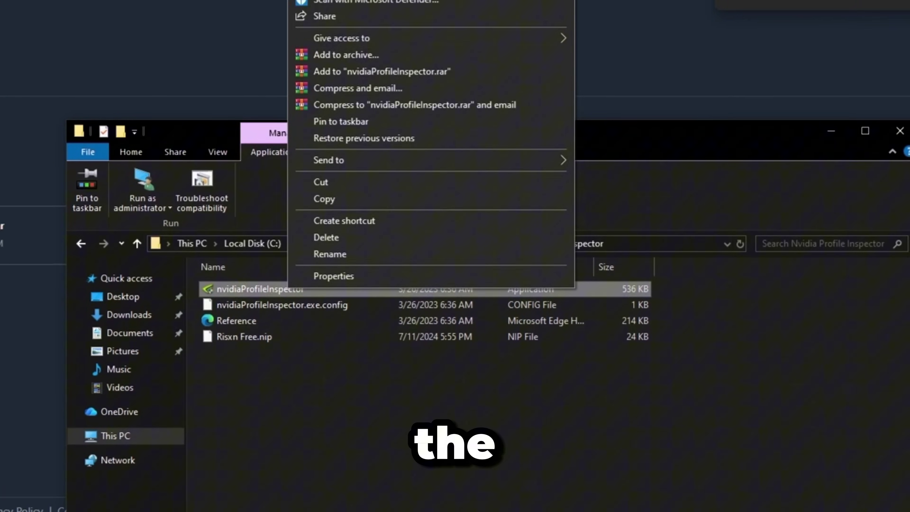
left_click(337, 3)
left_click(393, 348)
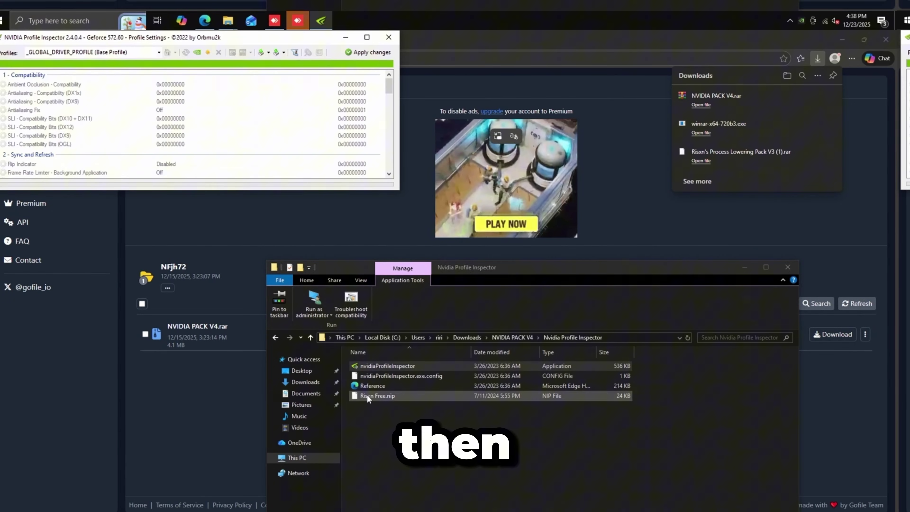
left_click_drag(403, 394, 189, 148)
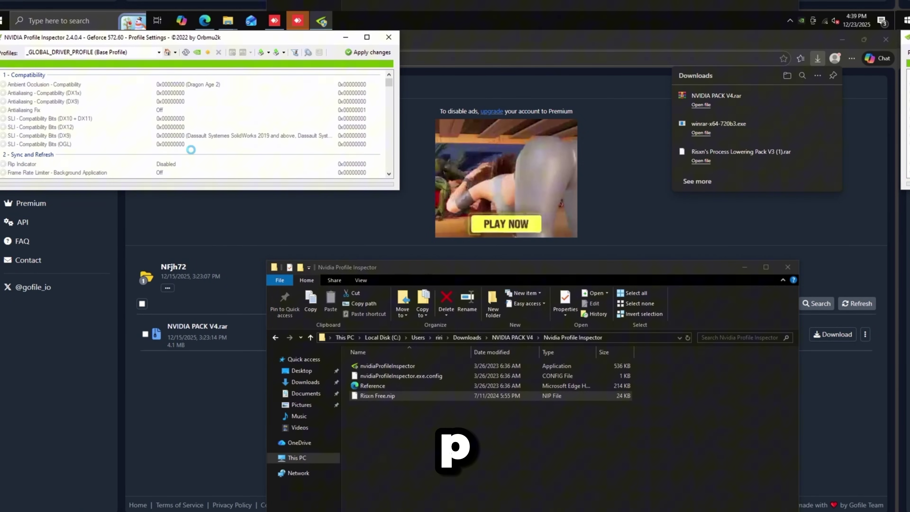
left_click(480, 315)
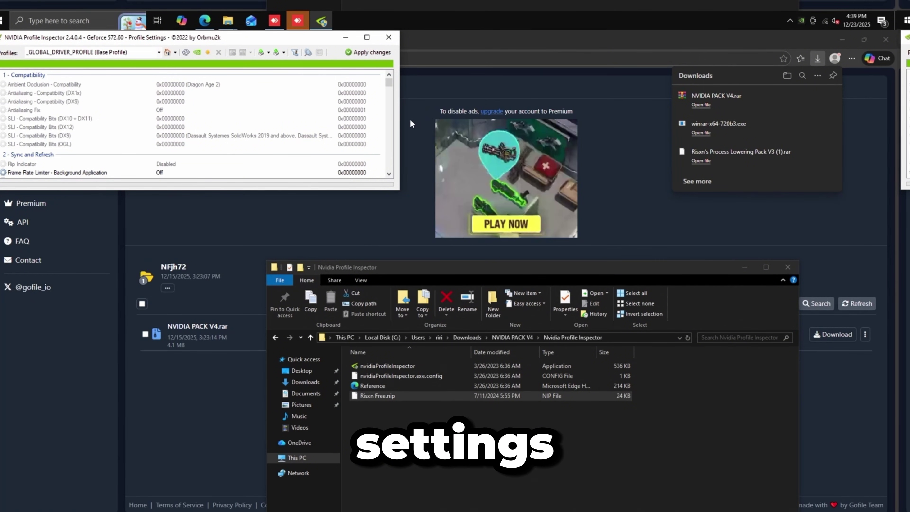
left_click(367, 52)
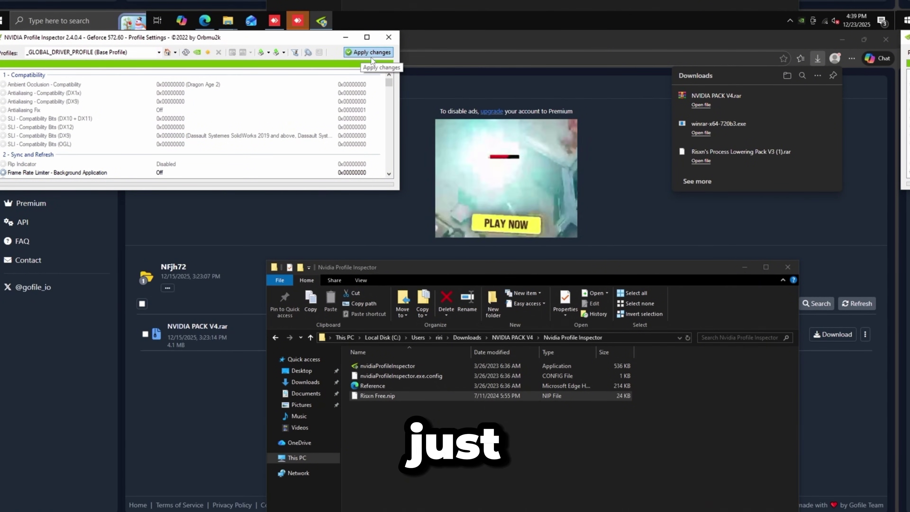
Close Profile Inspector and run Nvidia Debloat from NVIDIA PACK V4 as administrator
left_click(389, 37)
left_click_drag(410, 274, 318, 71)
key("alt+Up")
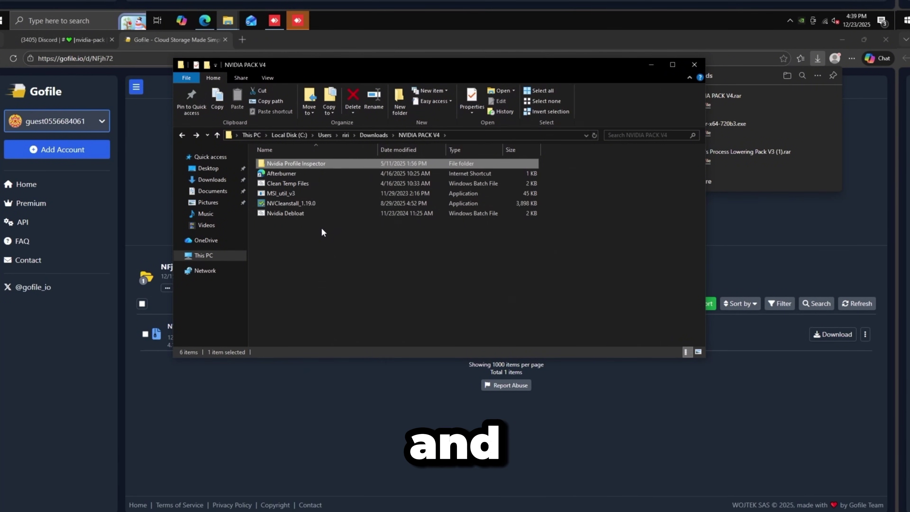
left_click(289, 214)
right_click(290, 215)
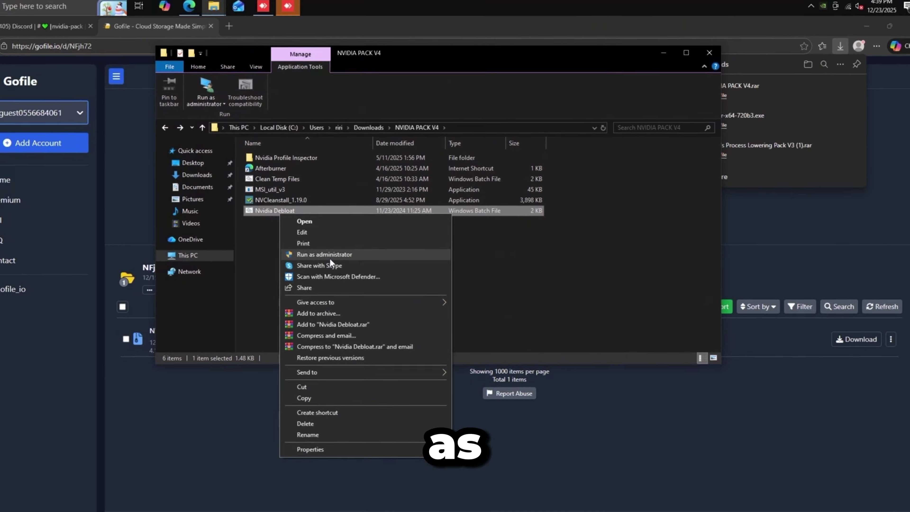
left_click(330, 258)
left_click(439, 235)
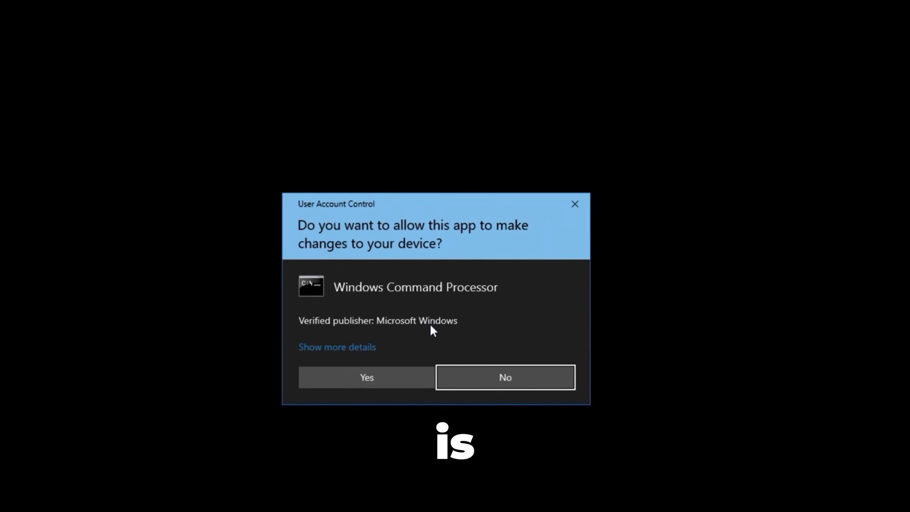
left_click(369, 380)
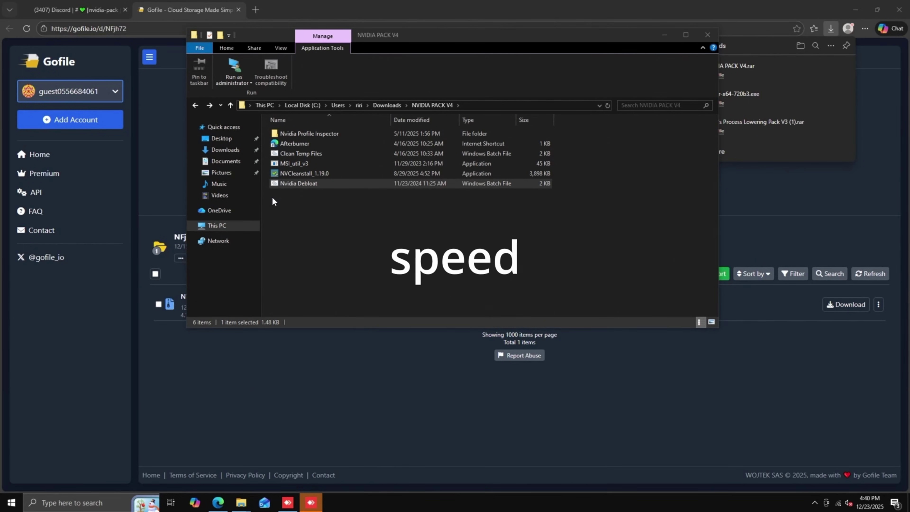
Search 'reset' to open the Recovery settings and maximize the window
left_click(71, 501)
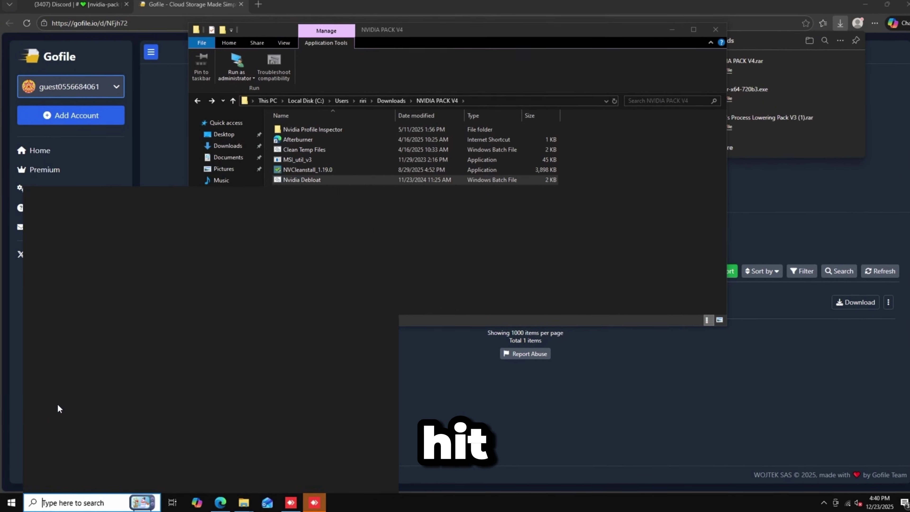
type("run")
key("BackSpace")
key("BackSpace")
key("BackSpace")
type("reset")
key("Return")
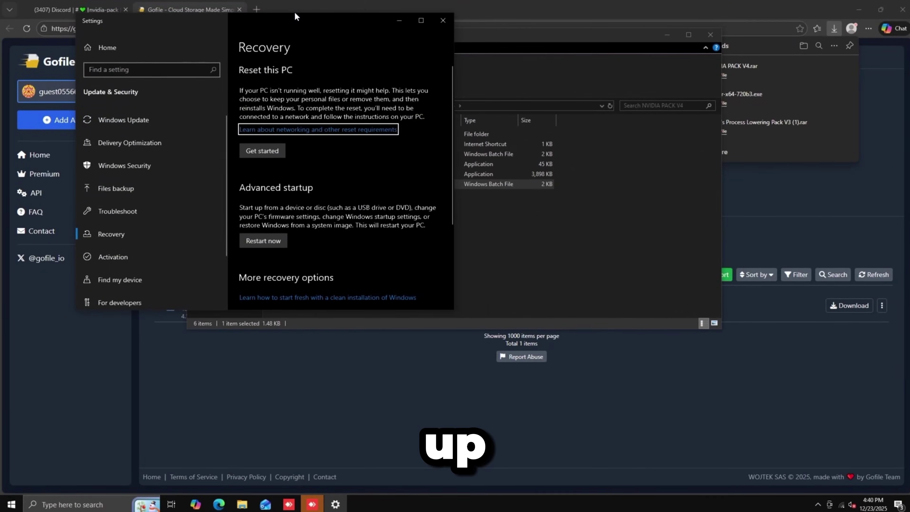
double_click(295, 16)
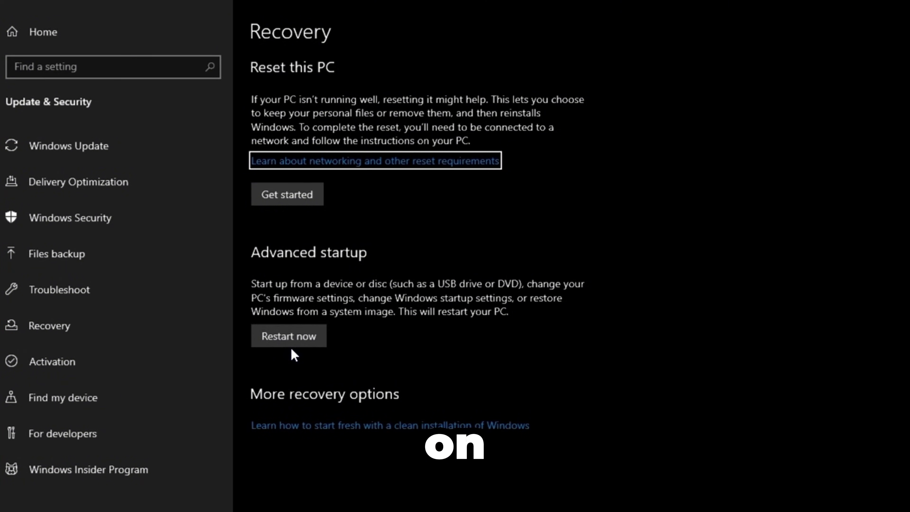
Restart via Advanced startup into Troubleshoot > Advanced options > UEFI Firmware Settings
left_click(301, 344)
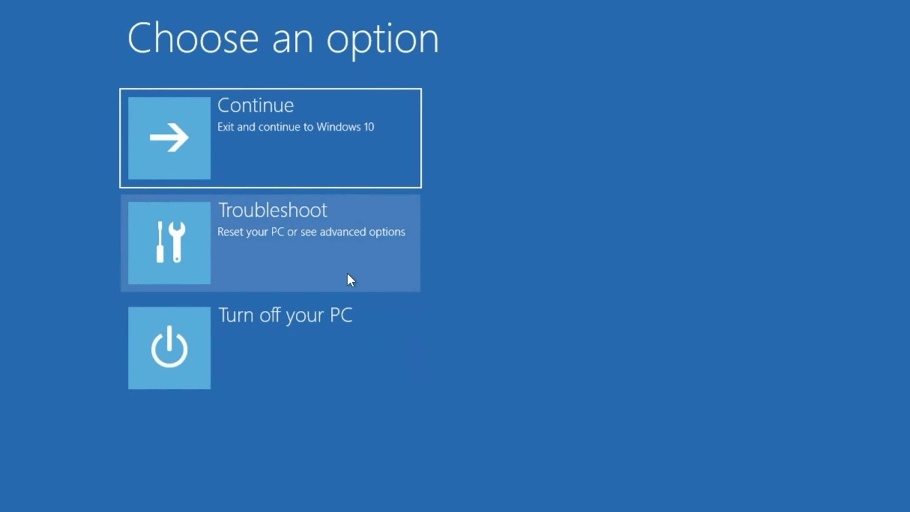
left_click(347, 264)
left_click(324, 291)
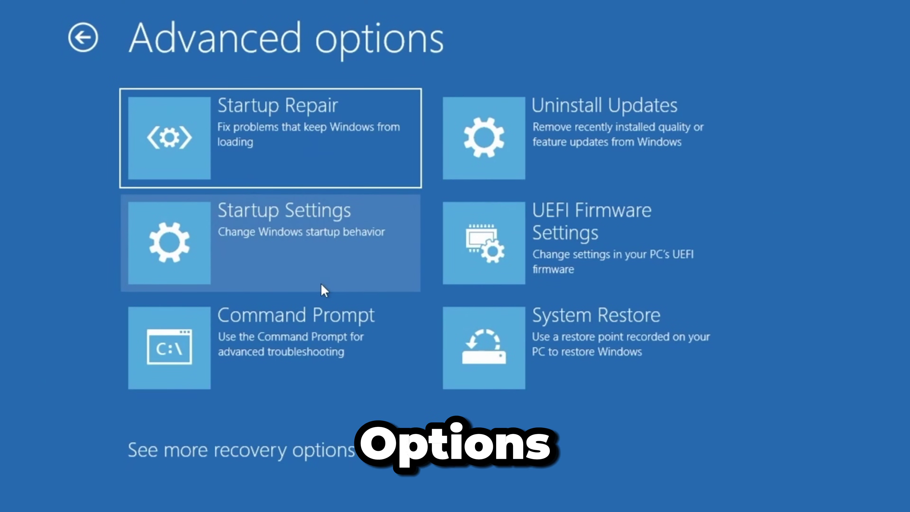
left_click(499, 256)
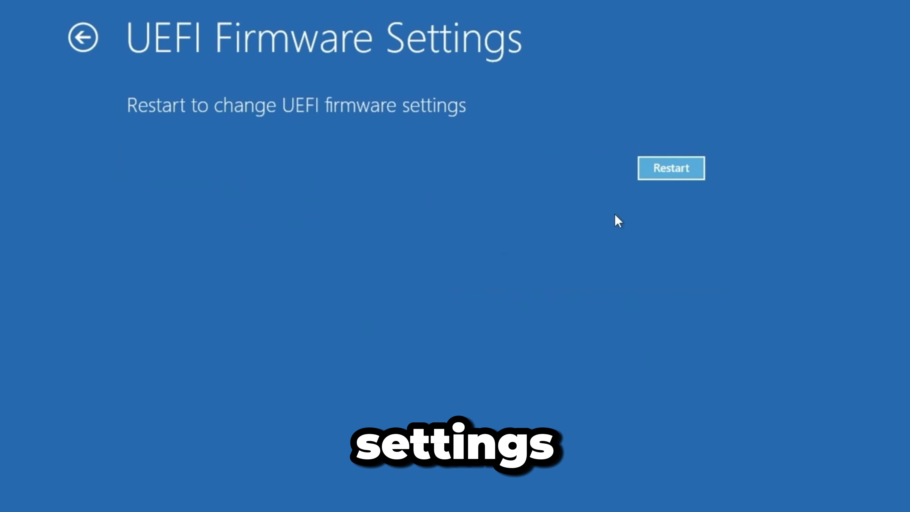
left_click(690, 162)
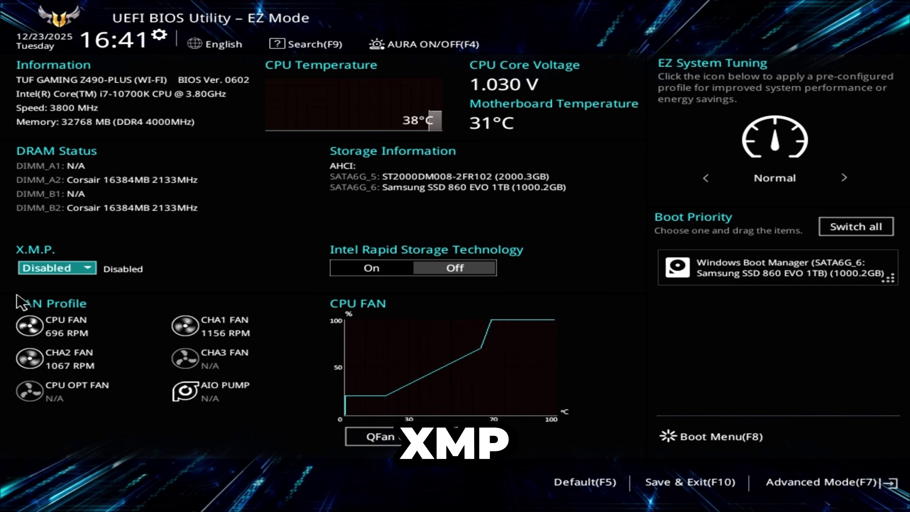
left_click(33, 267)
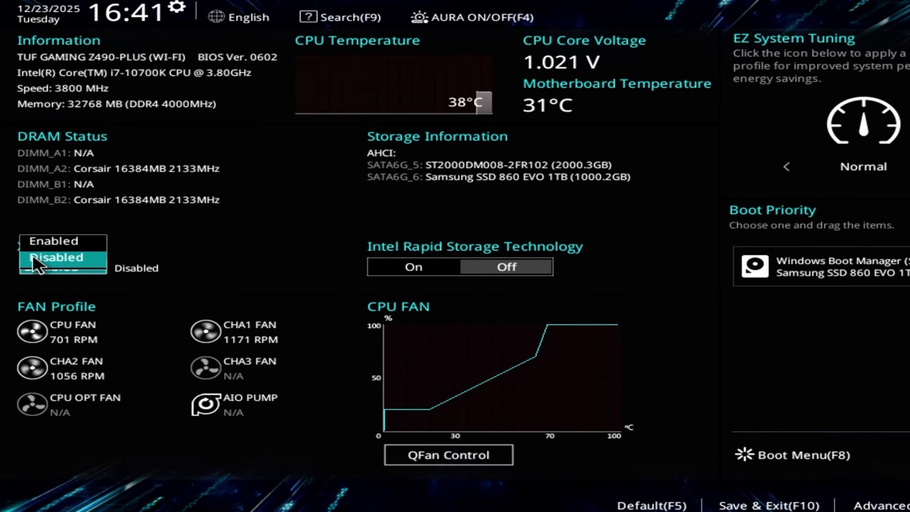
left_click(39, 241)
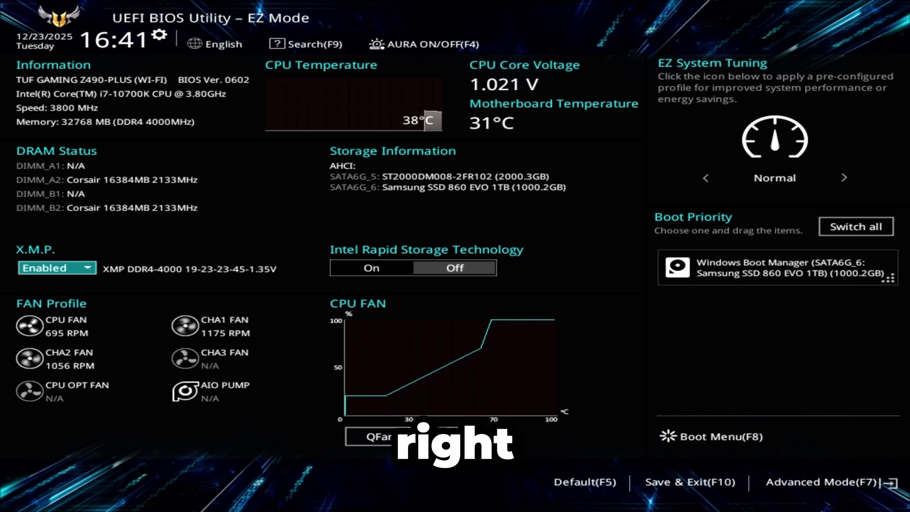
Review Ai Tweaker in Advanced Mode, then choose Save Changes & Reset from the Exit tab
left_click(815, 485)
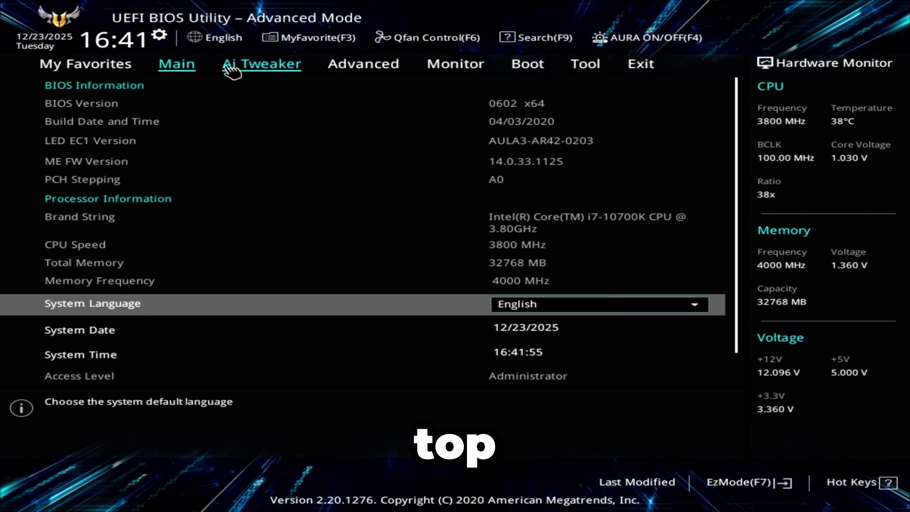
left_click(231, 70)
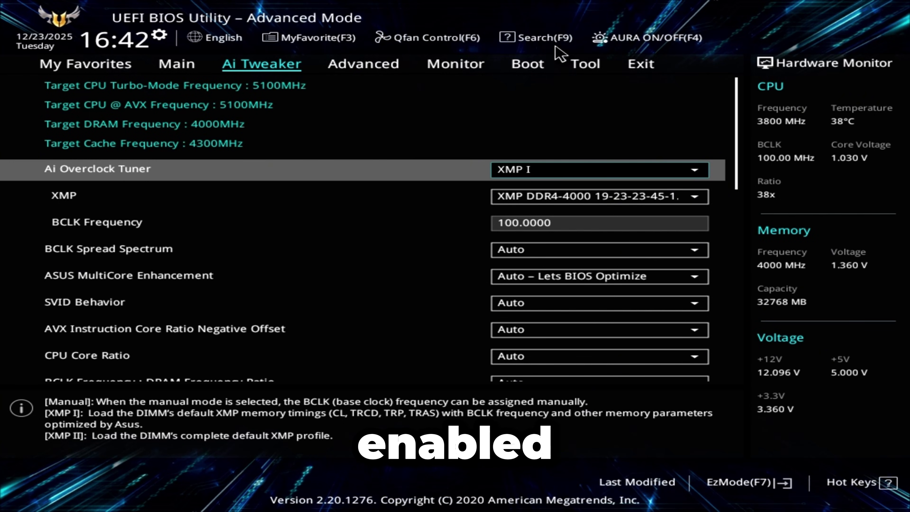
left_click(653, 74)
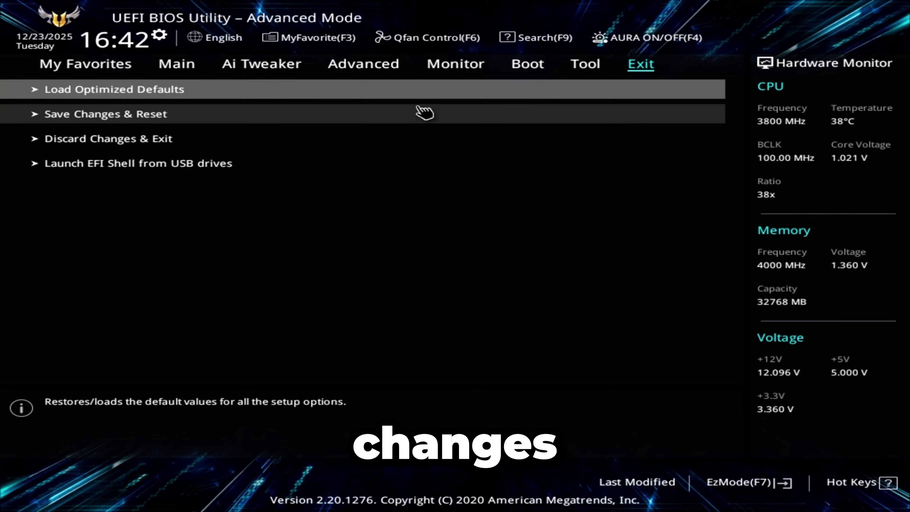
left_click(424, 113)
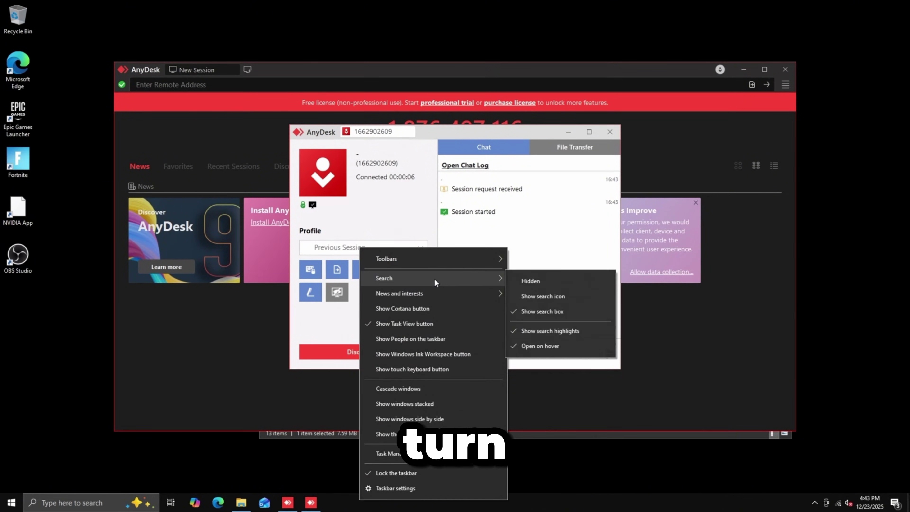
Hide the taskbar search box and Task View button, and turn off search highlights
left_click(554, 279)
right_click(246, 501)
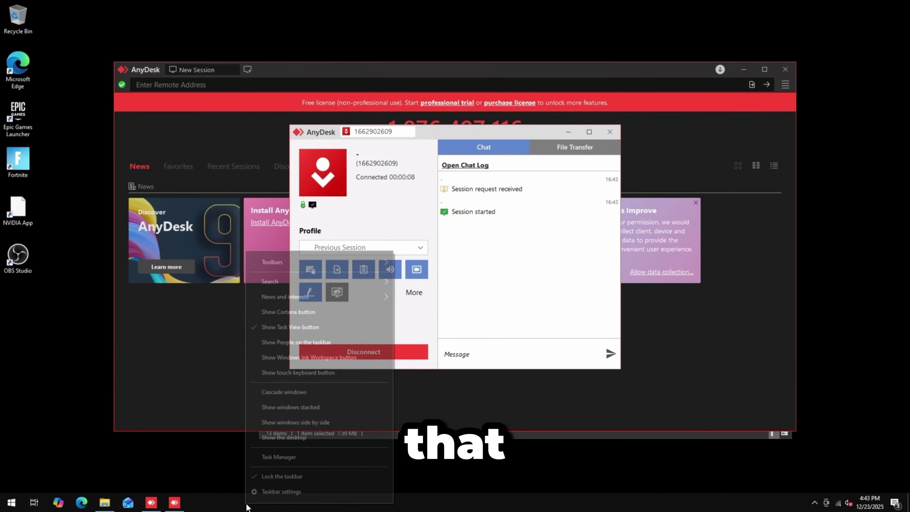
left_click(310, 332)
right_click(191, 498)
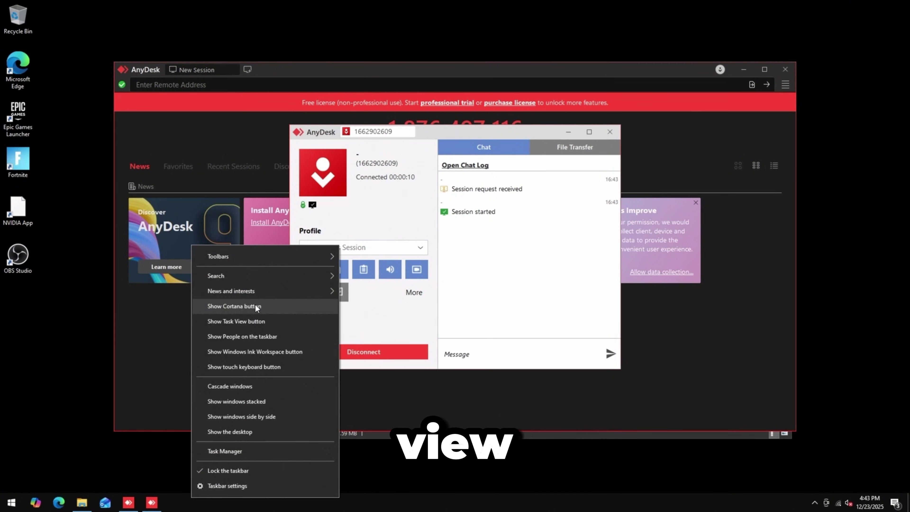
mouse_move(270, 276)
left_click(385, 330)
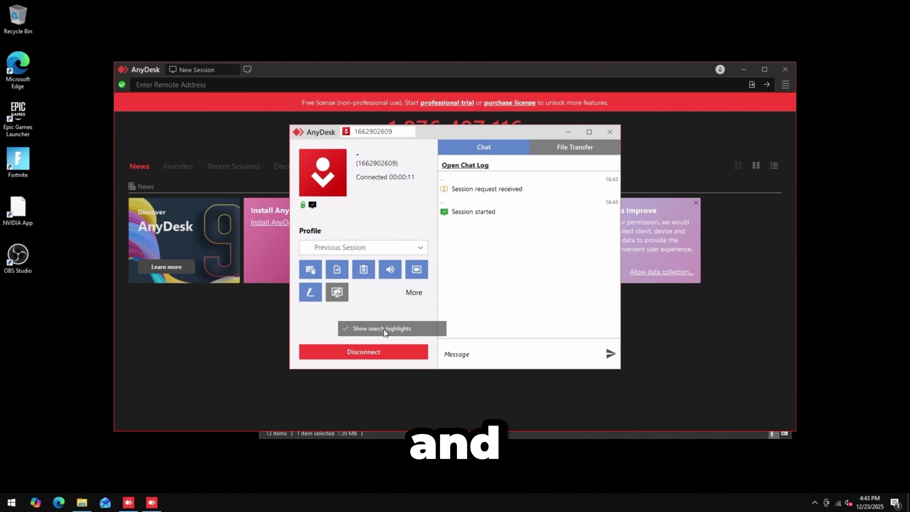
Open Task Manager on the Performance tab
right_click(196, 503)
left_click(237, 449)
left_click(327, 84)
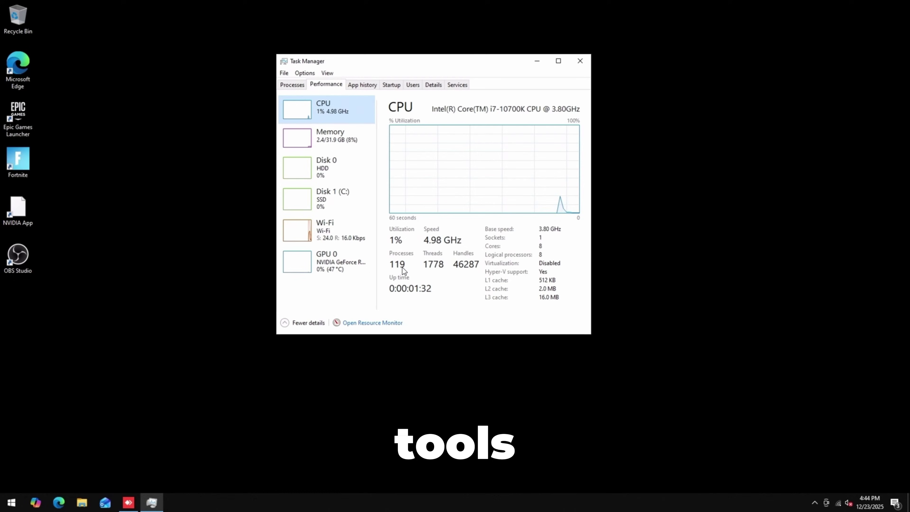
View the Memory page at 4000 MHz, then the GPU 0 RTX 3070 page
left_click(308, 143)
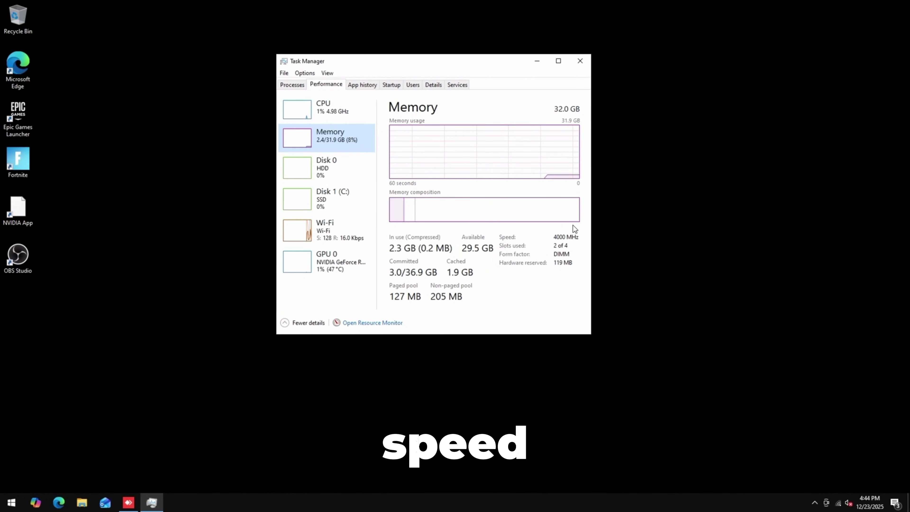
left_click(317, 259)
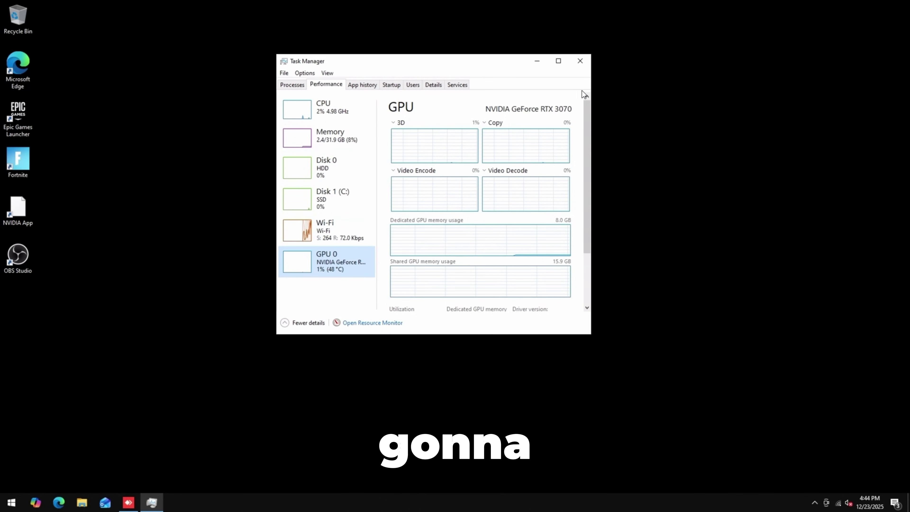
Close Task Manager and start the Epic Games Launcher from a Start search for 'epic'
left_click(579, 64)
key("super")
type("e")
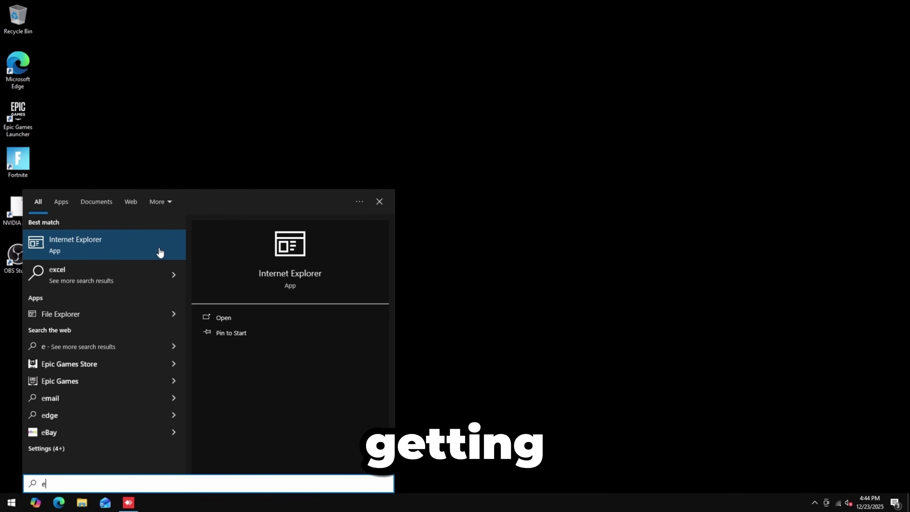
type("pic")
left_click(161, 253)
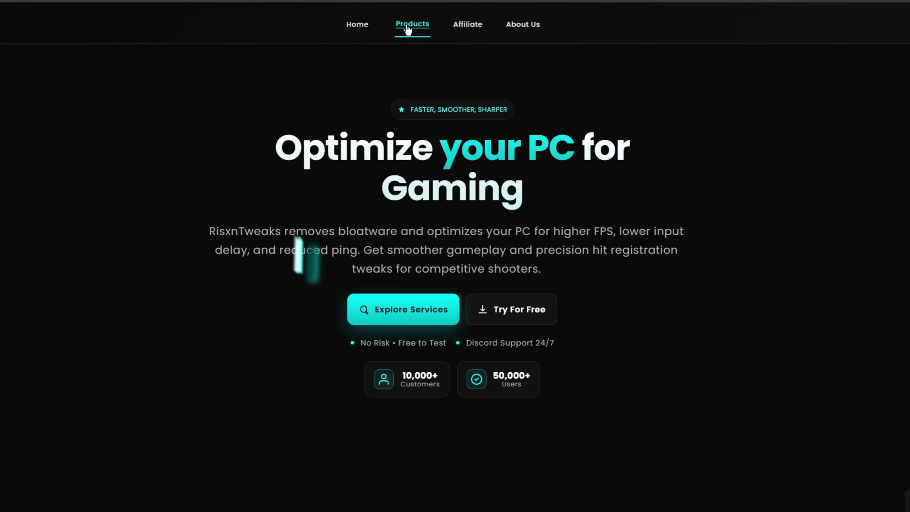
Jump to the RisxnTweaks Products section listing Basic, Pro, Extreme and Precision Tweaks
left_click(408, 25)
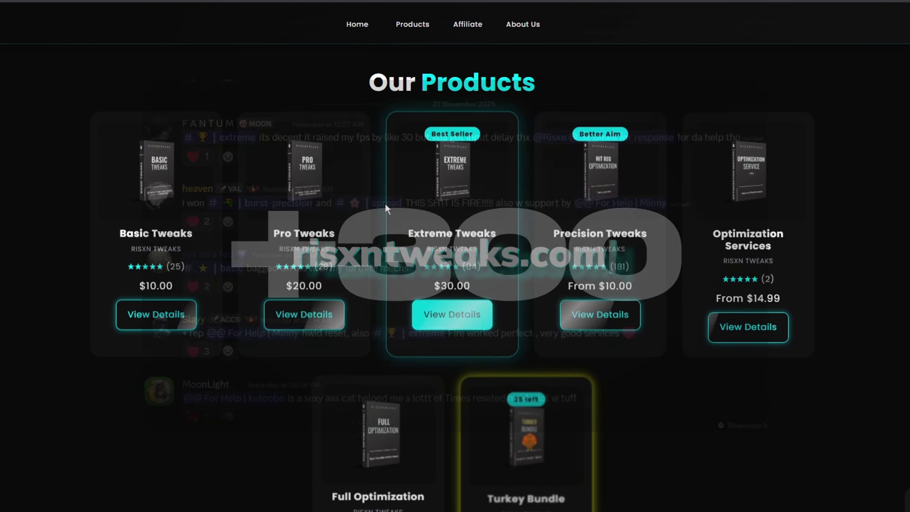